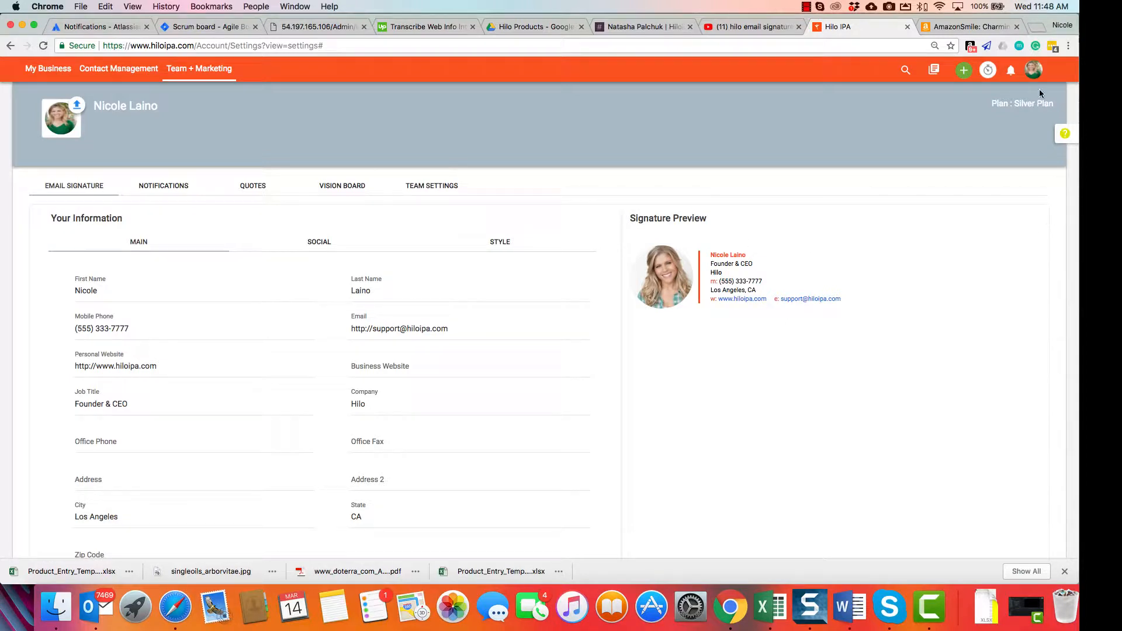
left_click(1033, 71)
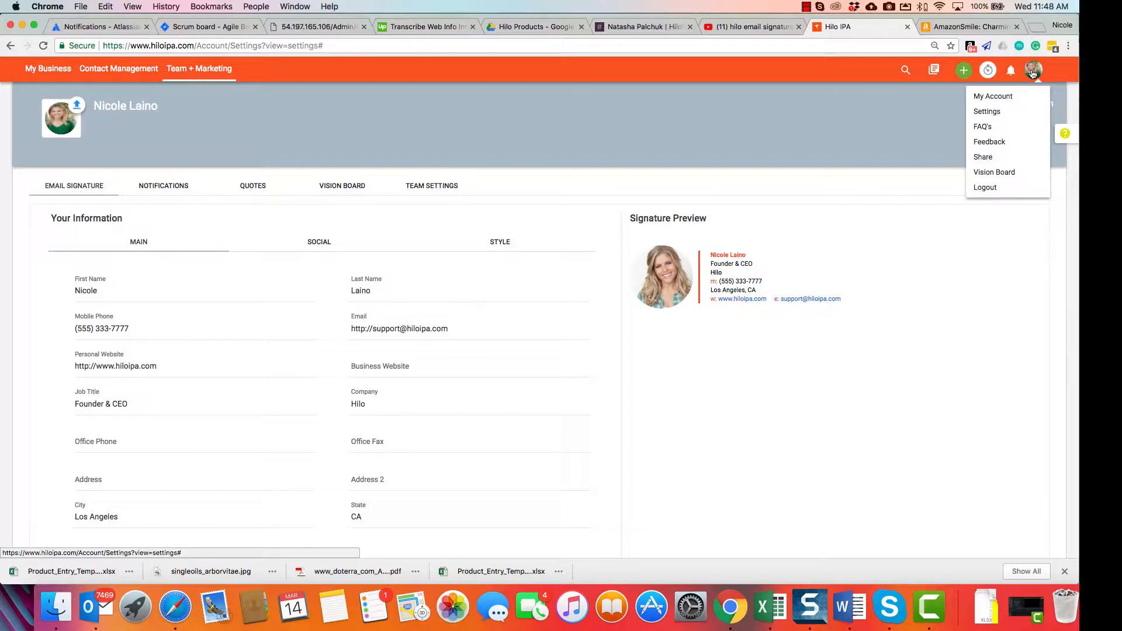
mouse_move(1036, 73)
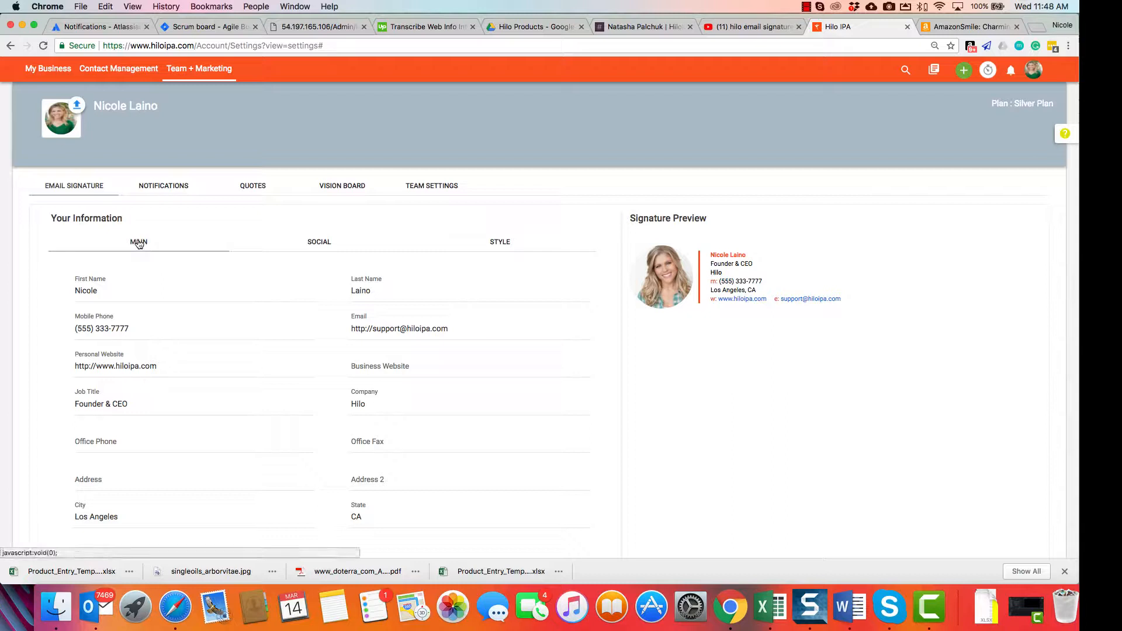
left_click(510, 238)
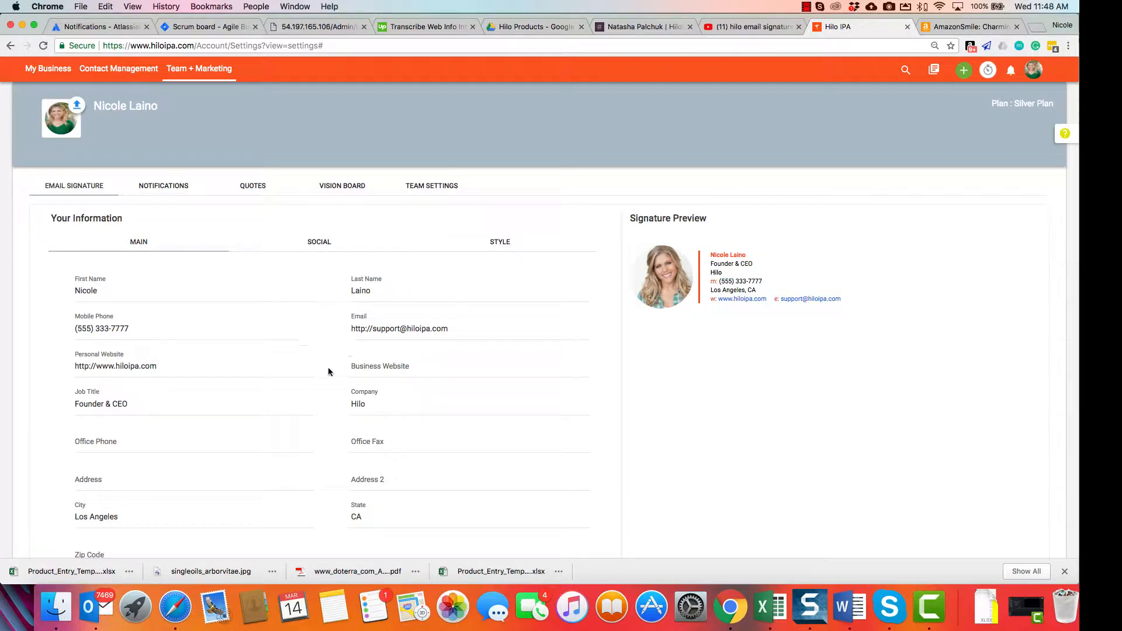
scroll(331, 366, "down", 1)
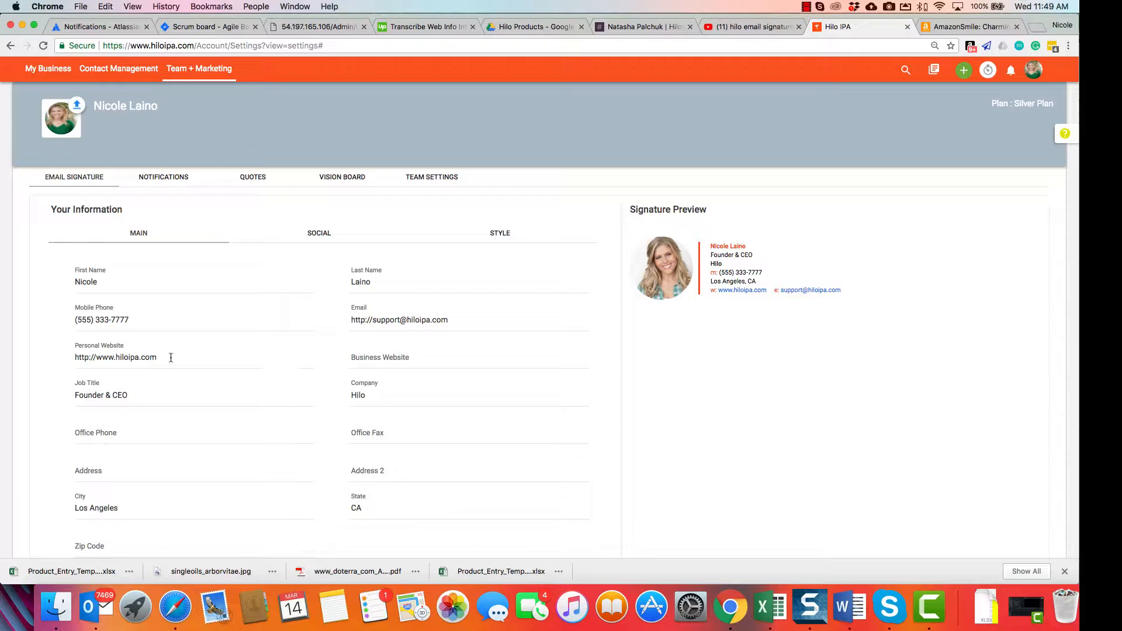
left_click(374, 360)
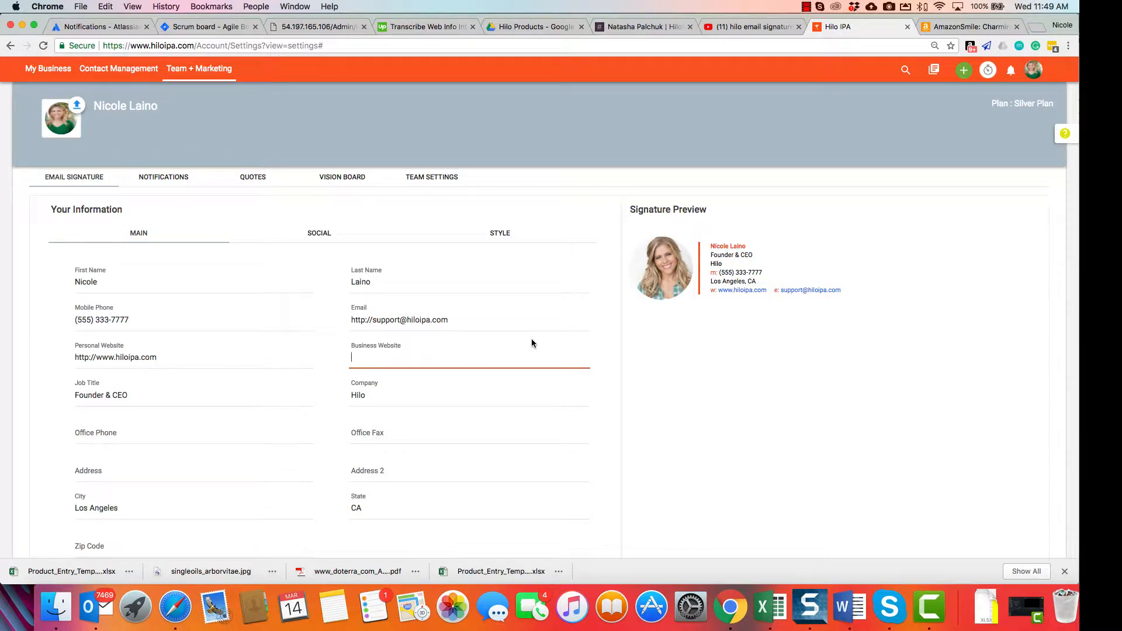
type("www.hilocrm.com")
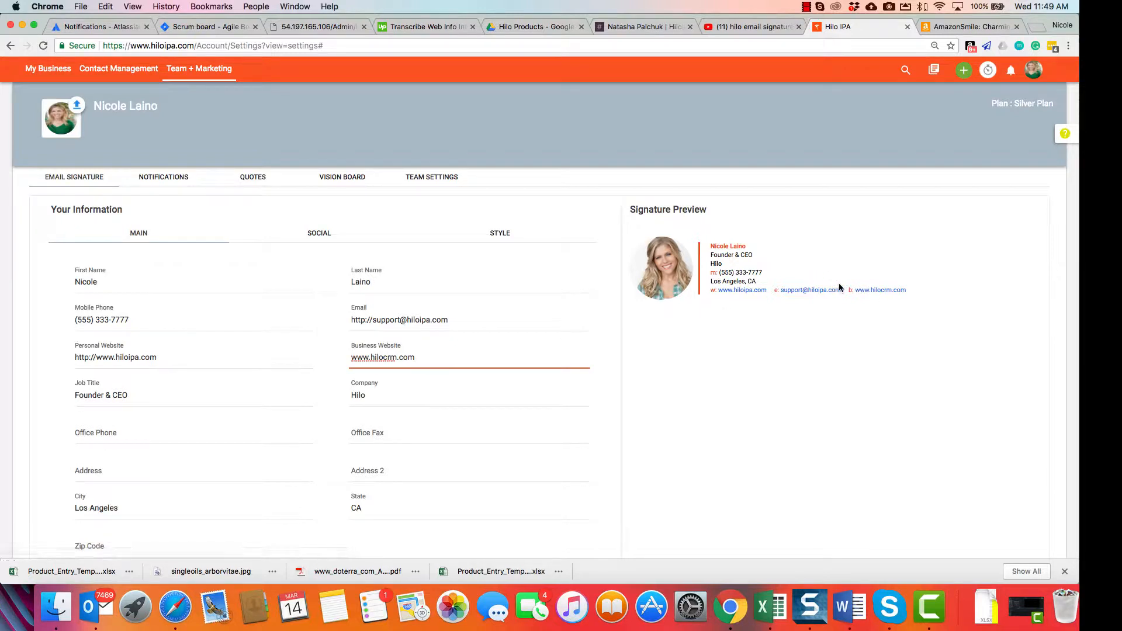
left_click_drag(497, 360, 304, 359)
key("BackSpace")
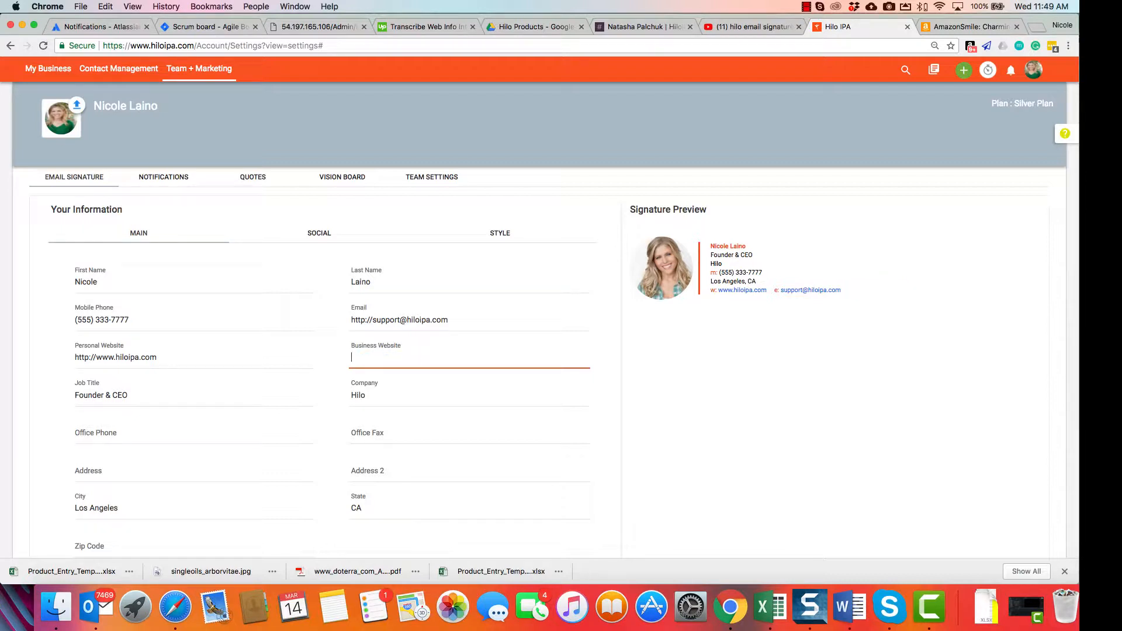
Upload the headshot file ending in 0478-Crop.jpg from the Headshots folder as the signature's personal image
scroll(333, 393, "down", 2)
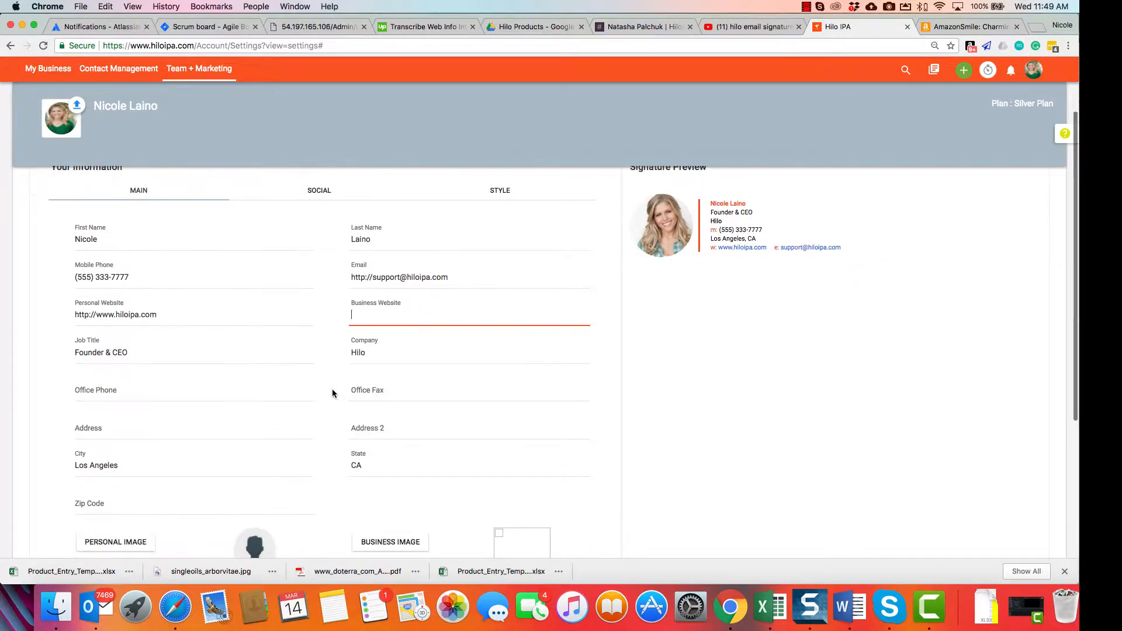
scroll(333, 391, "down", 2)
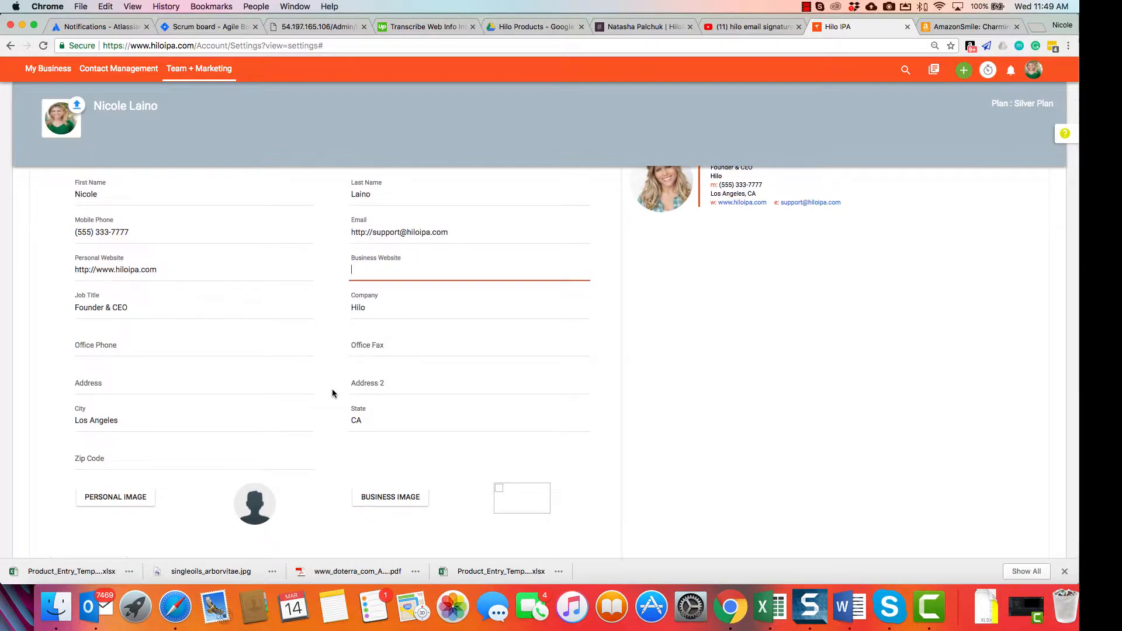
scroll(332, 396, "up", 1)
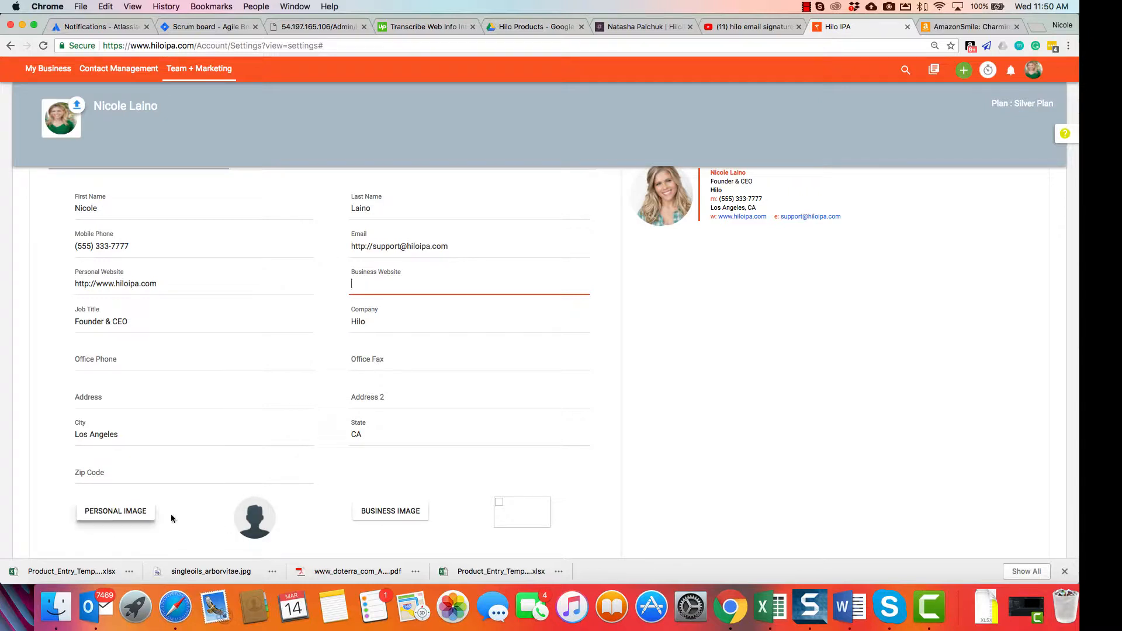
left_click(111, 518)
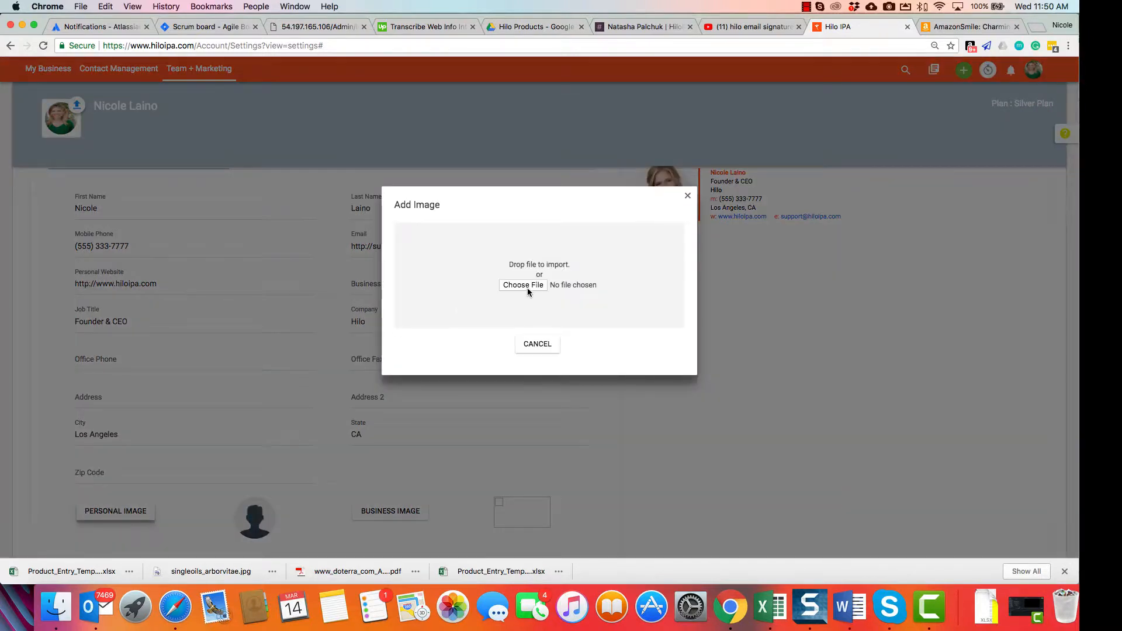
left_click(528, 288)
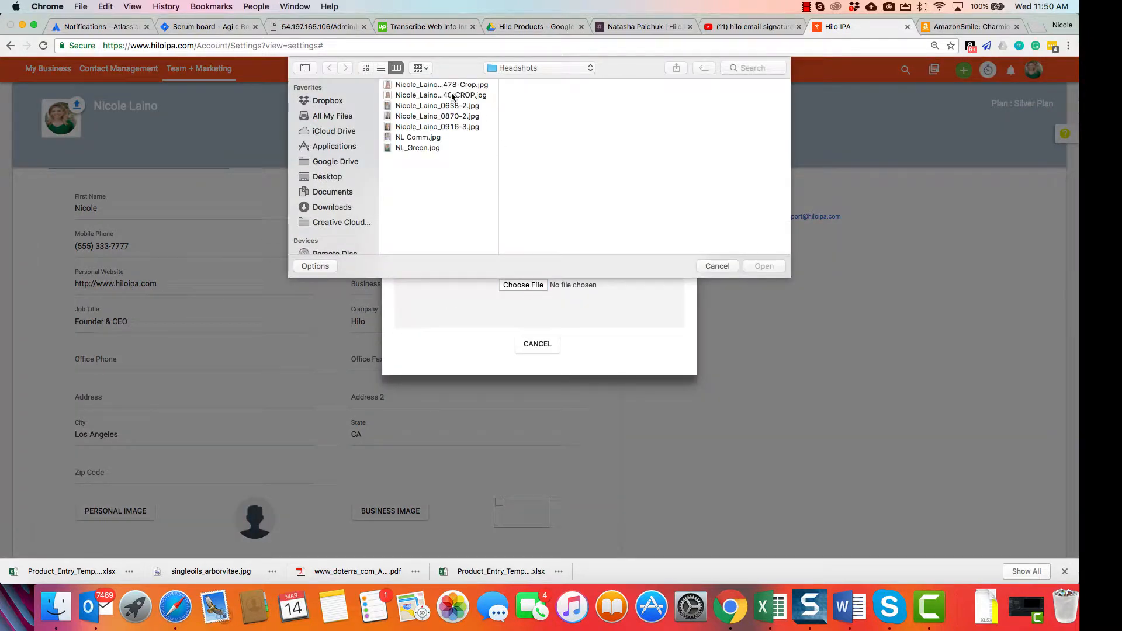
left_click(444, 86)
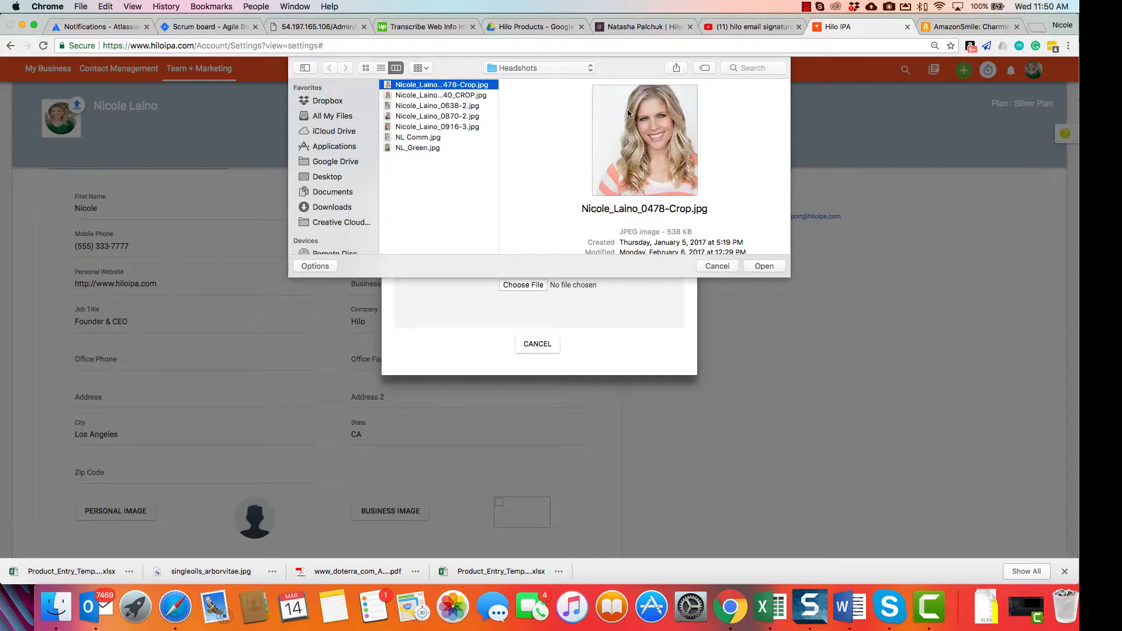
left_click(764, 267)
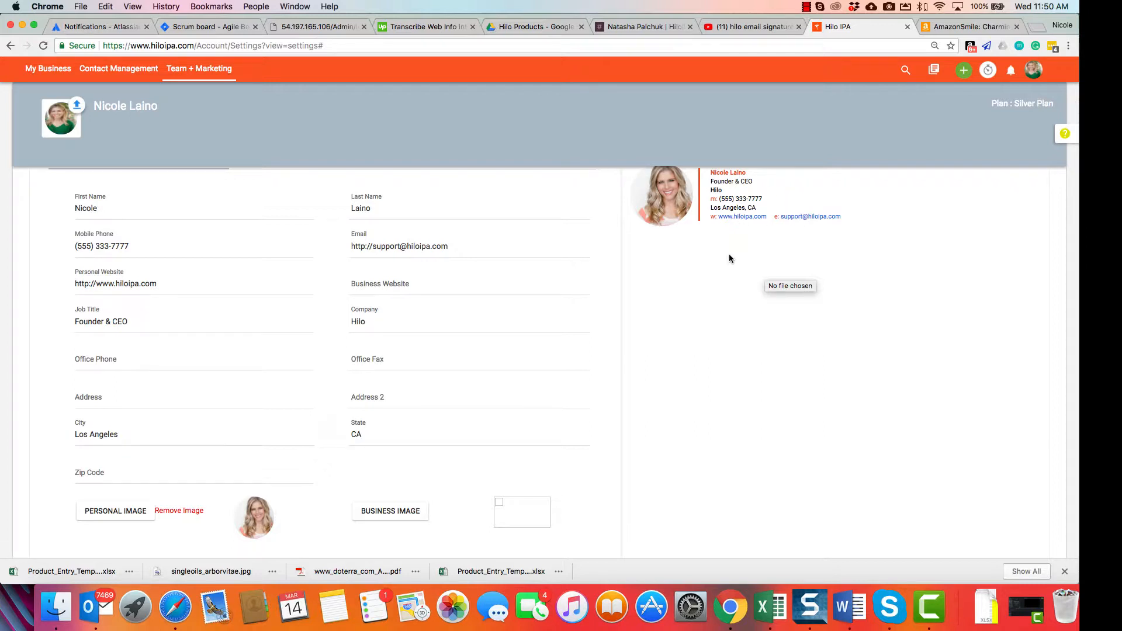
Upload Hilo_Logo_Hi_Res-01.jpg from the desktop's Hilo/Images folder as the signature's business image and check the preview
left_click(409, 517)
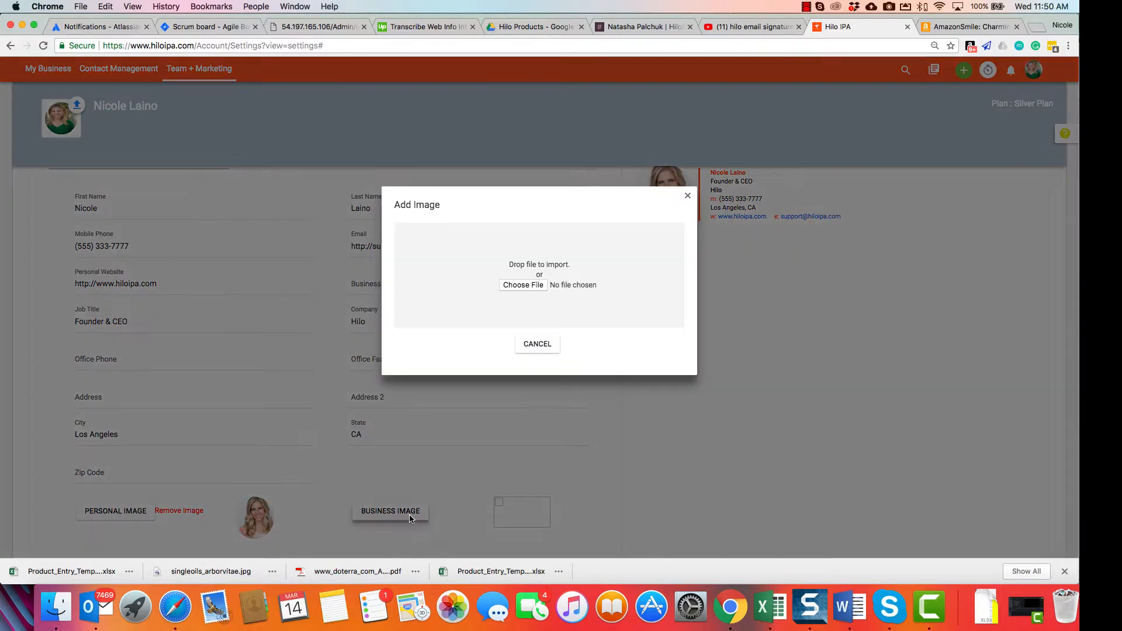
left_click(533, 285)
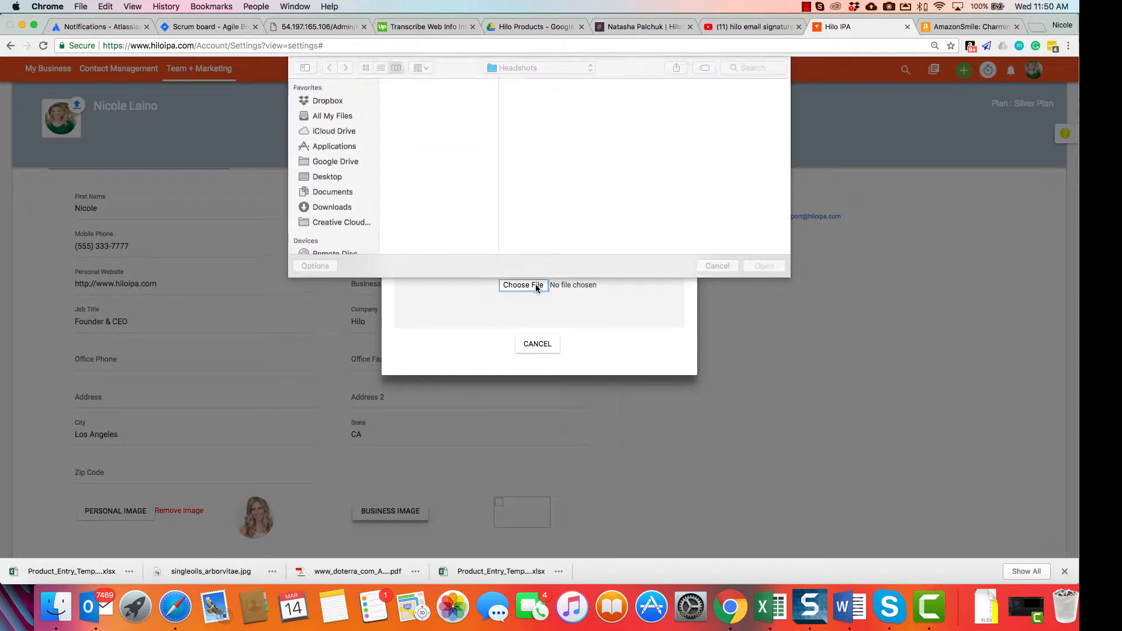
left_click(342, 178)
left_click(409, 127)
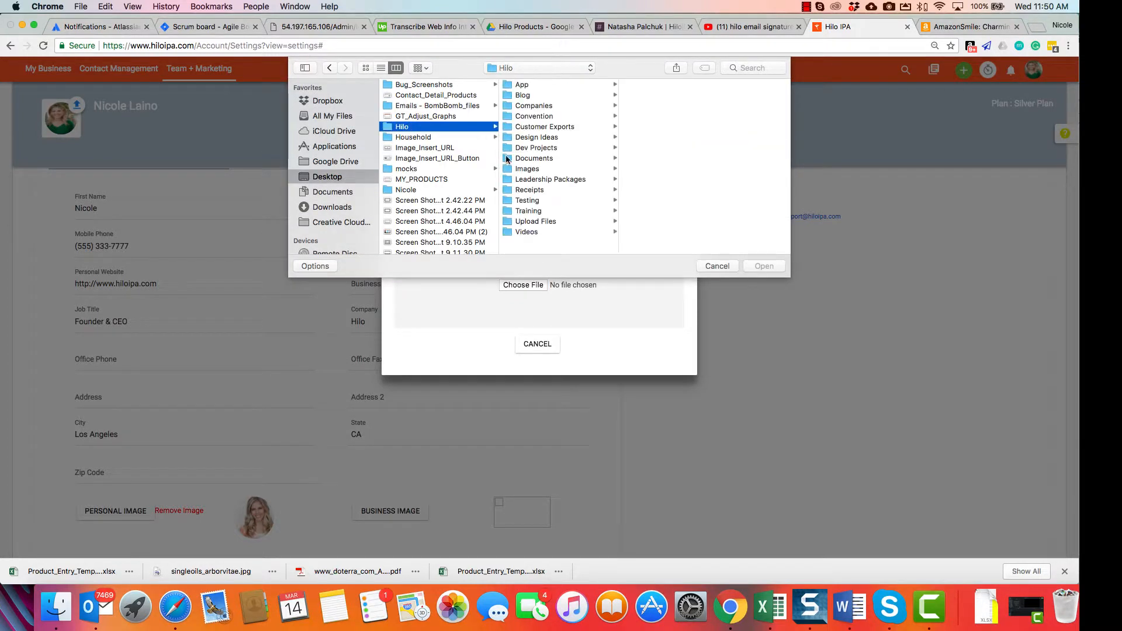
left_click(521, 169)
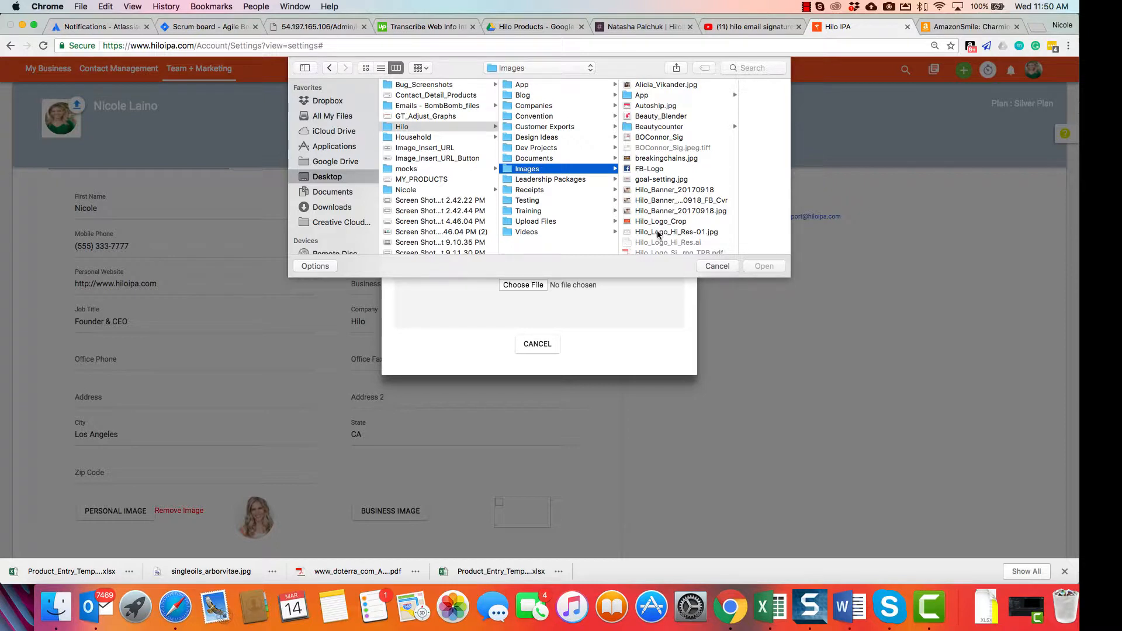
left_click(657, 232)
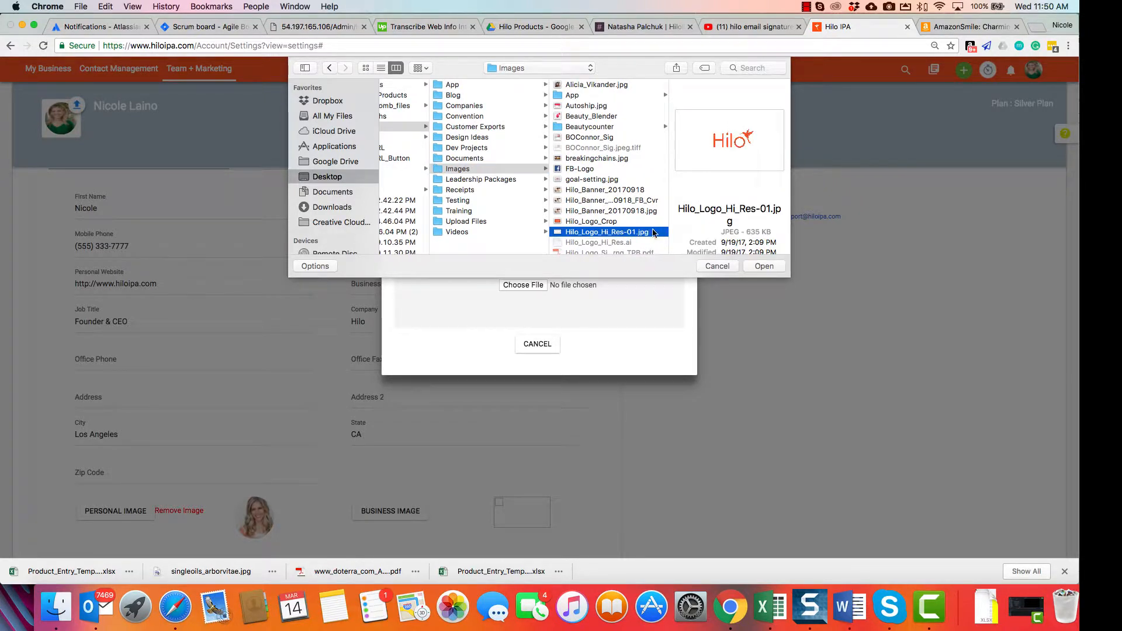
left_click(764, 267)
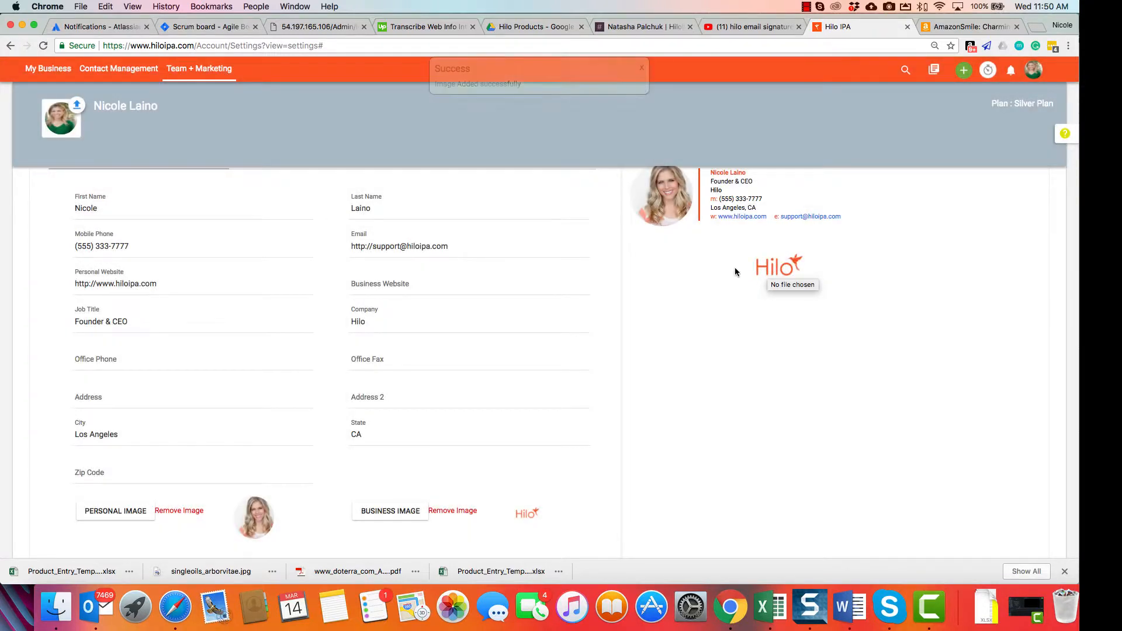
scroll(734, 268, "up", 3)
scroll(789, 365, "down", 1)
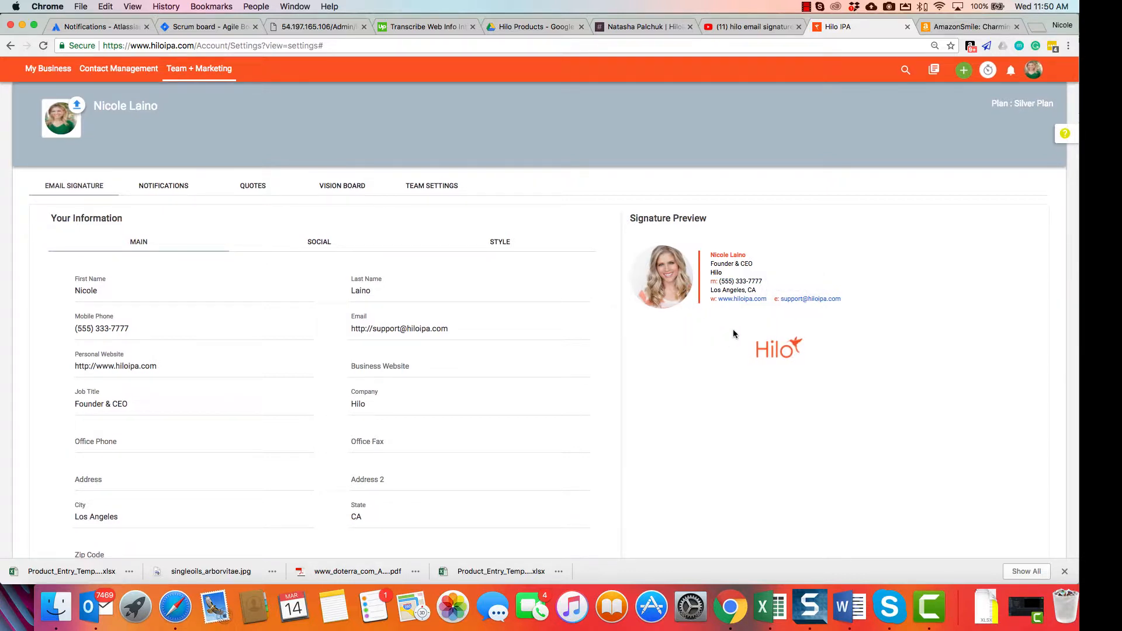
Remove the business image from the email signature and save the signature
scroll(546, 345, "down", 5)
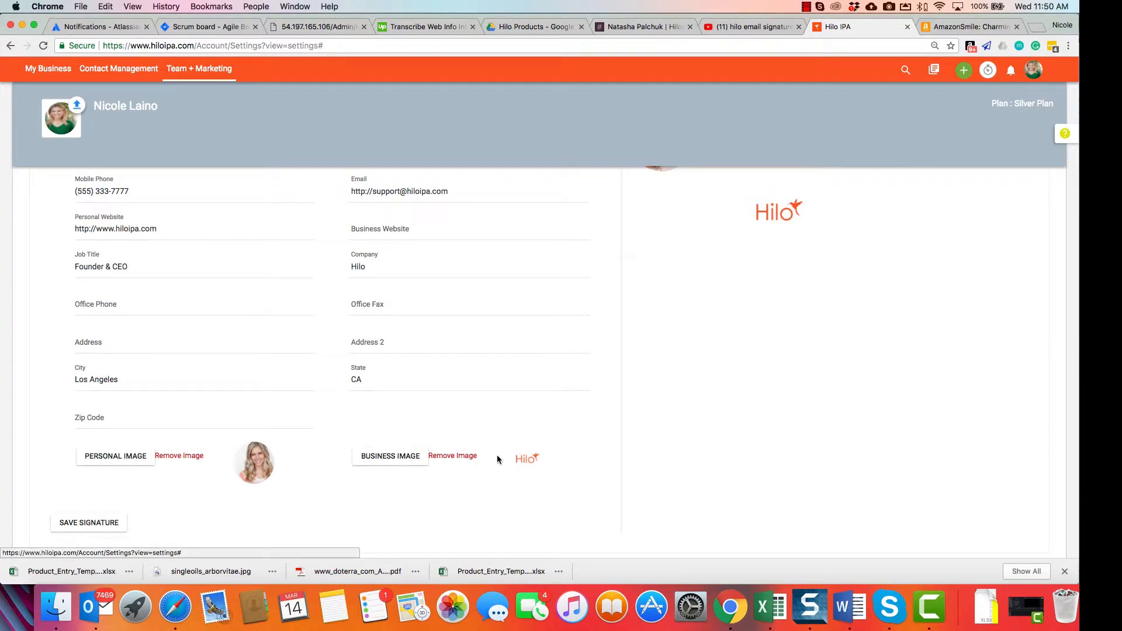
left_click(454, 456)
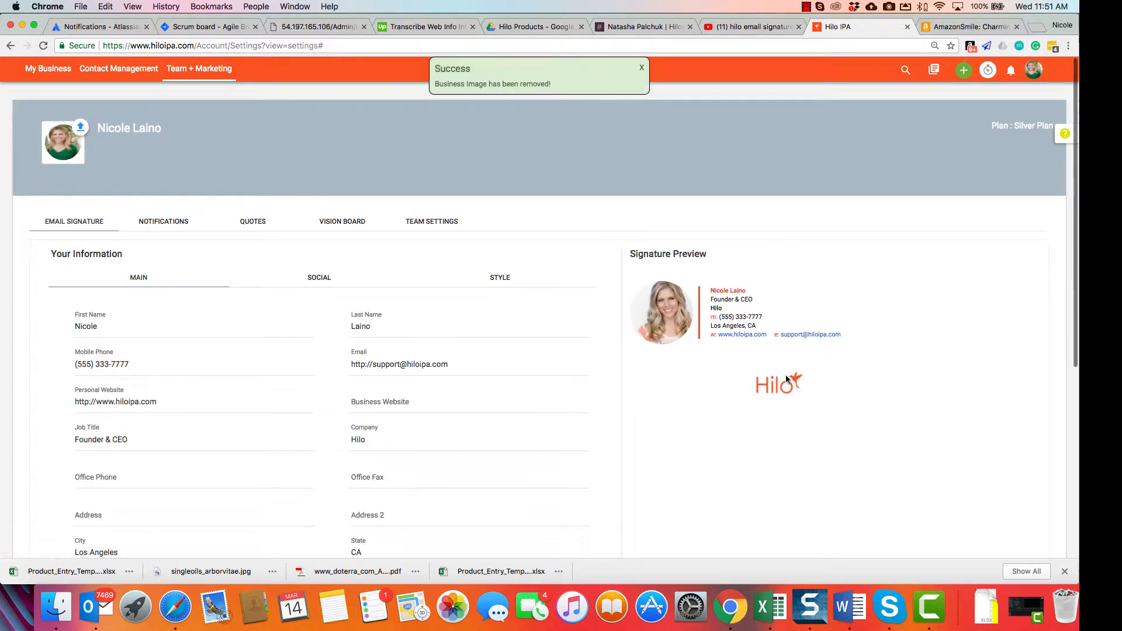
scroll(485, 346, "down", 5)
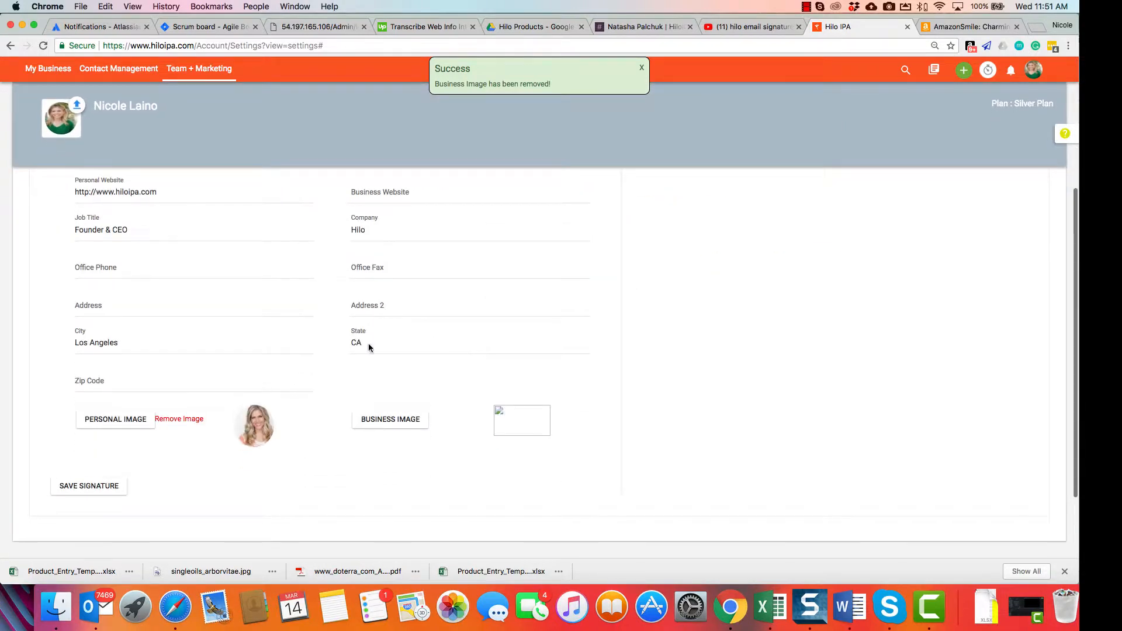
left_click(100, 490)
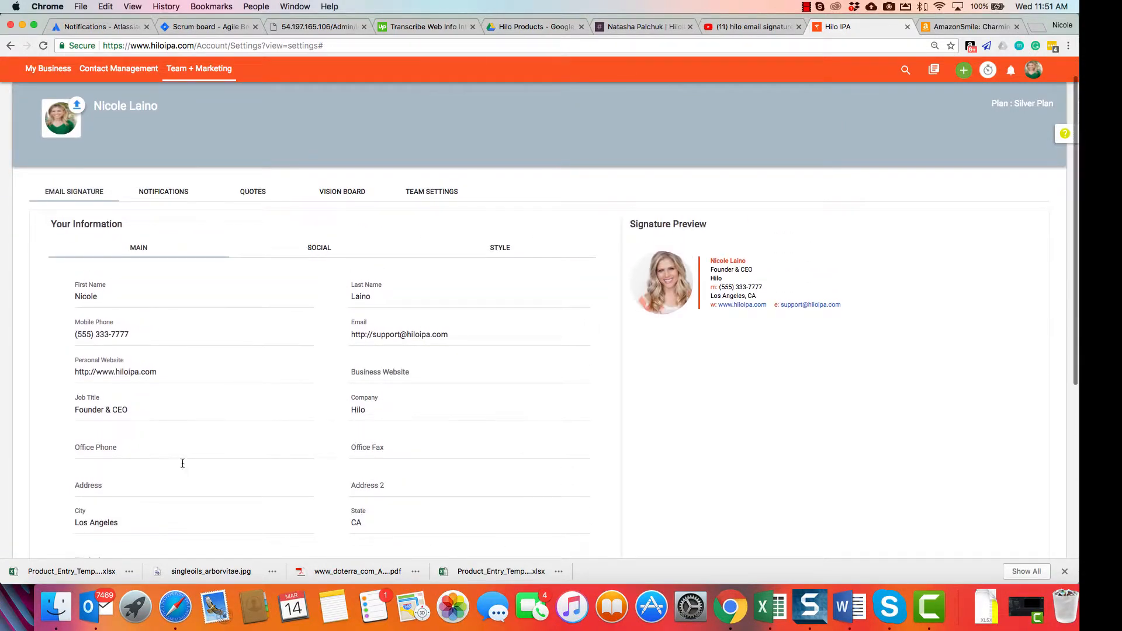
left_click(327, 250)
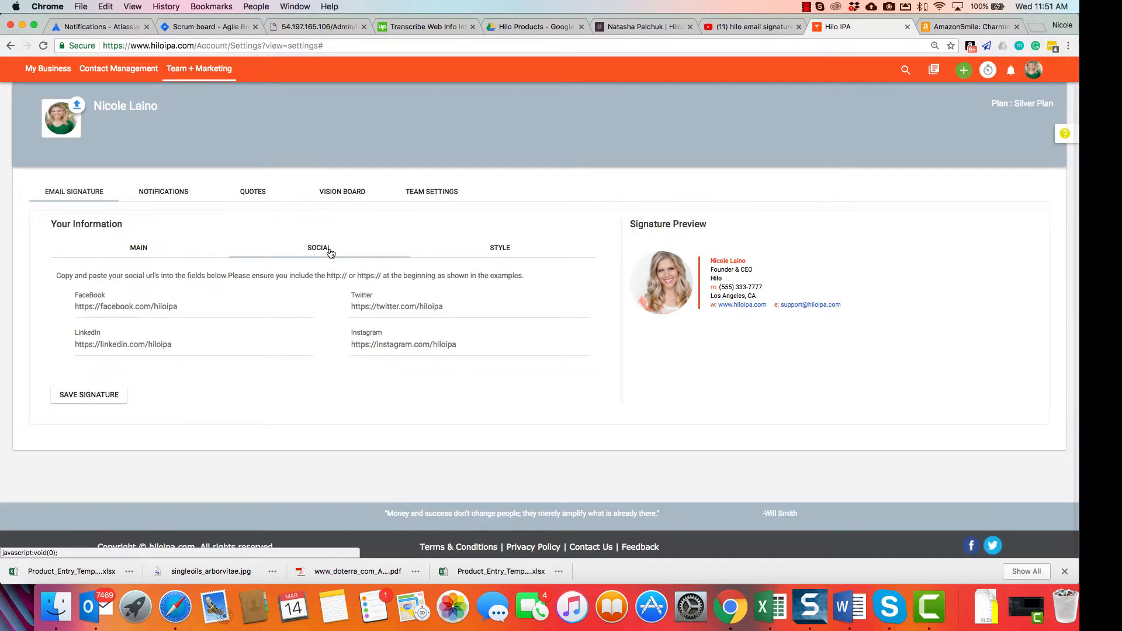
left_click(182, 306)
scroll(182, 306, "down", 1)
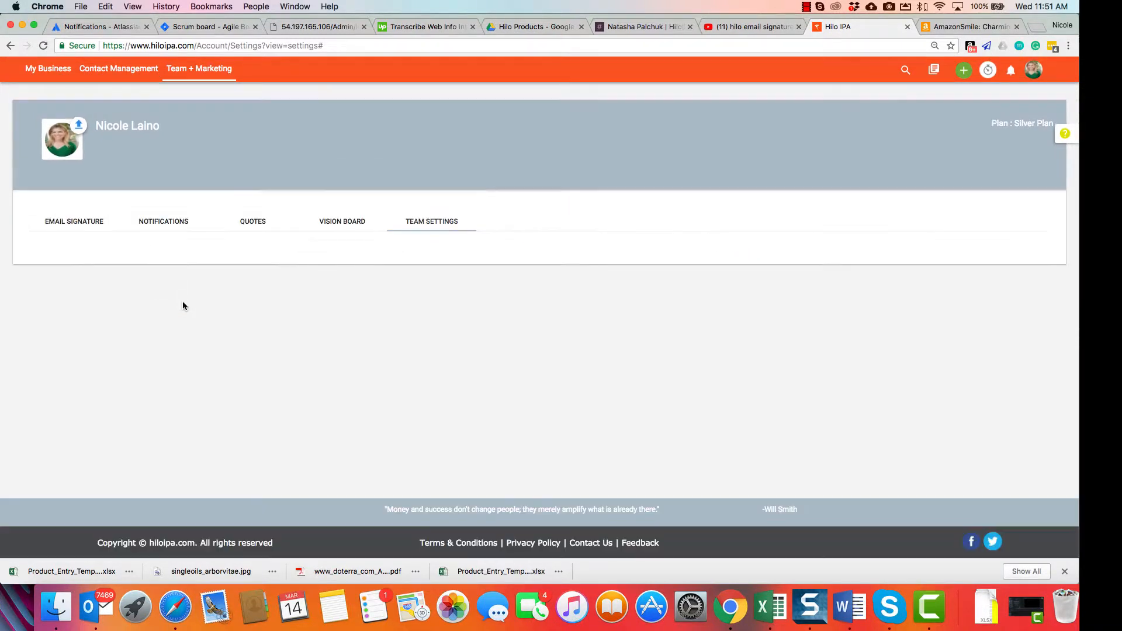
left_click(81, 226)
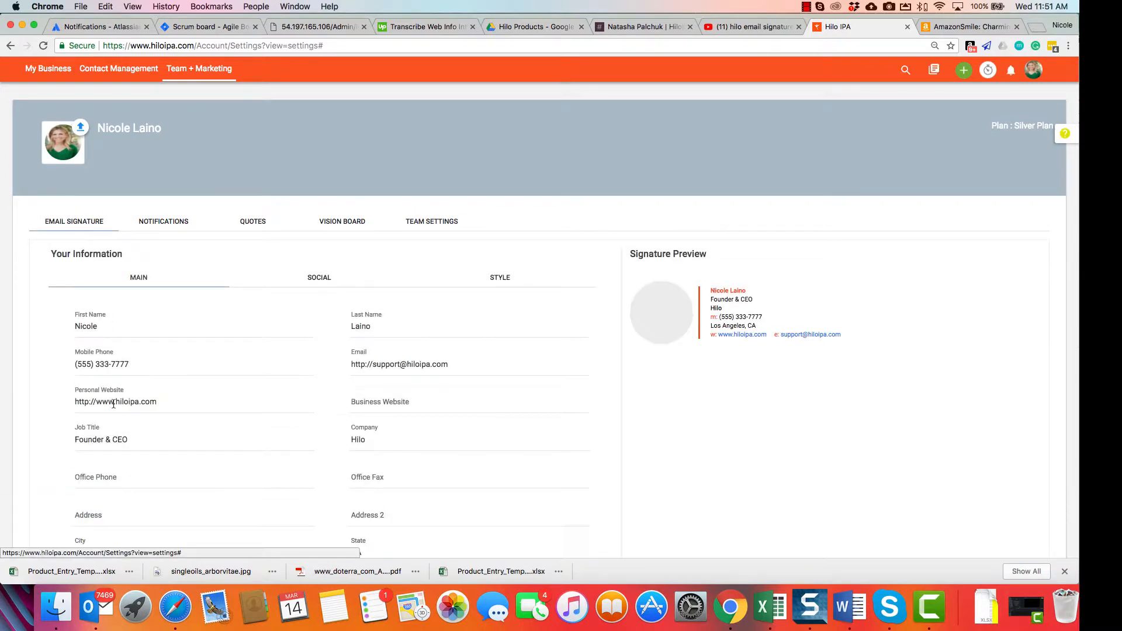
left_click(325, 278)
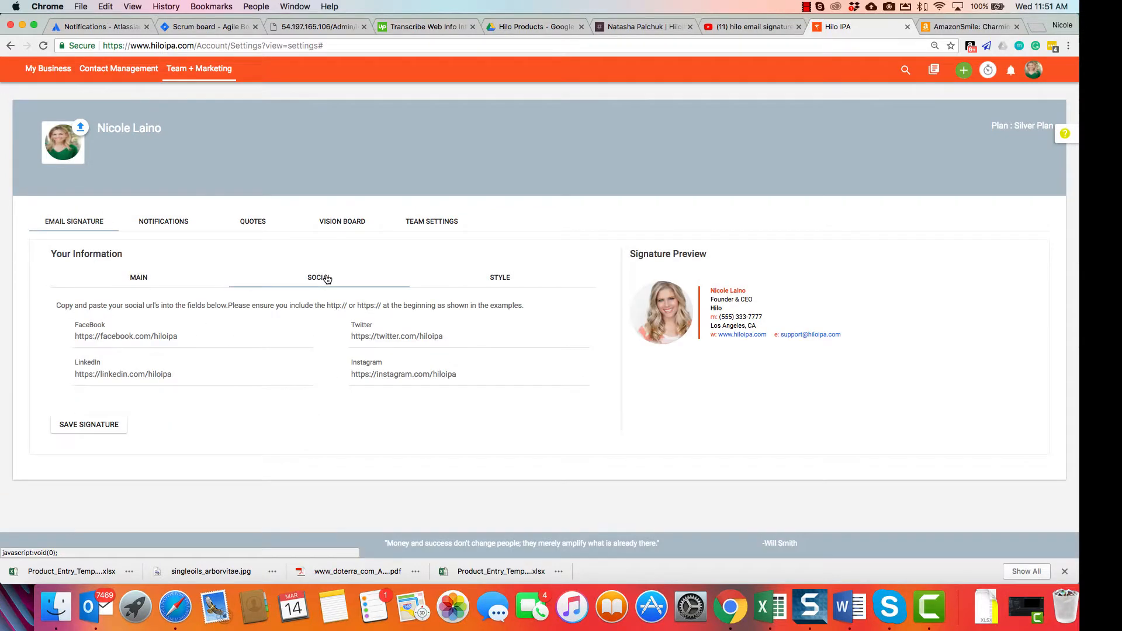
left_click(170, 338)
key("super+a")
type("h")
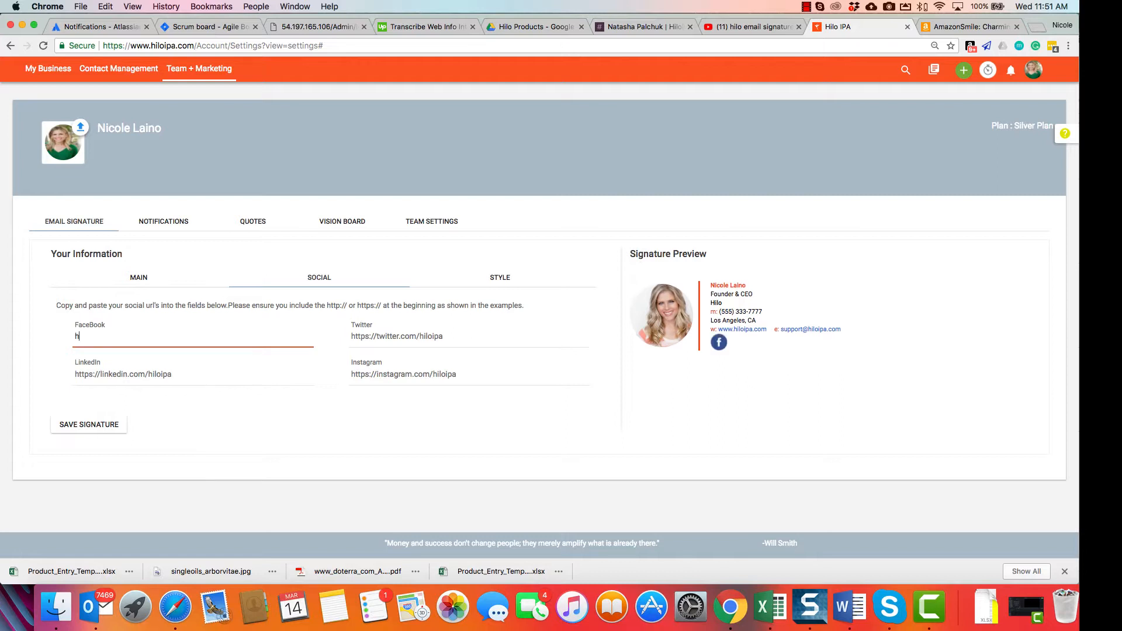
type("ttps://")
type("facebook.com/hiloipa")
left_click(164, 377)
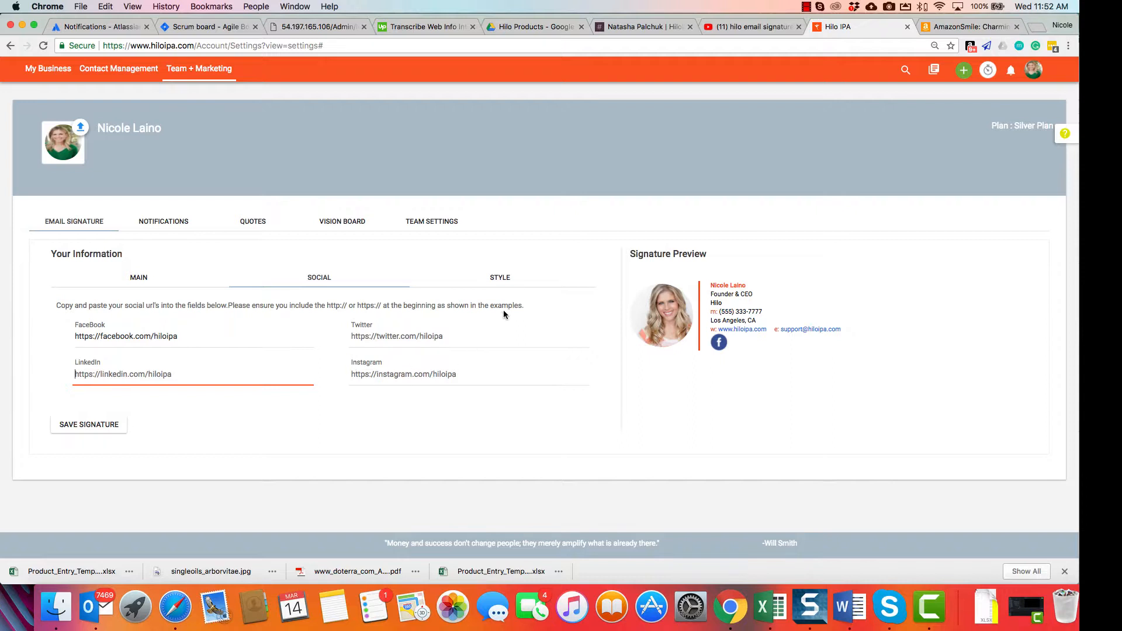
left_click(86, 432)
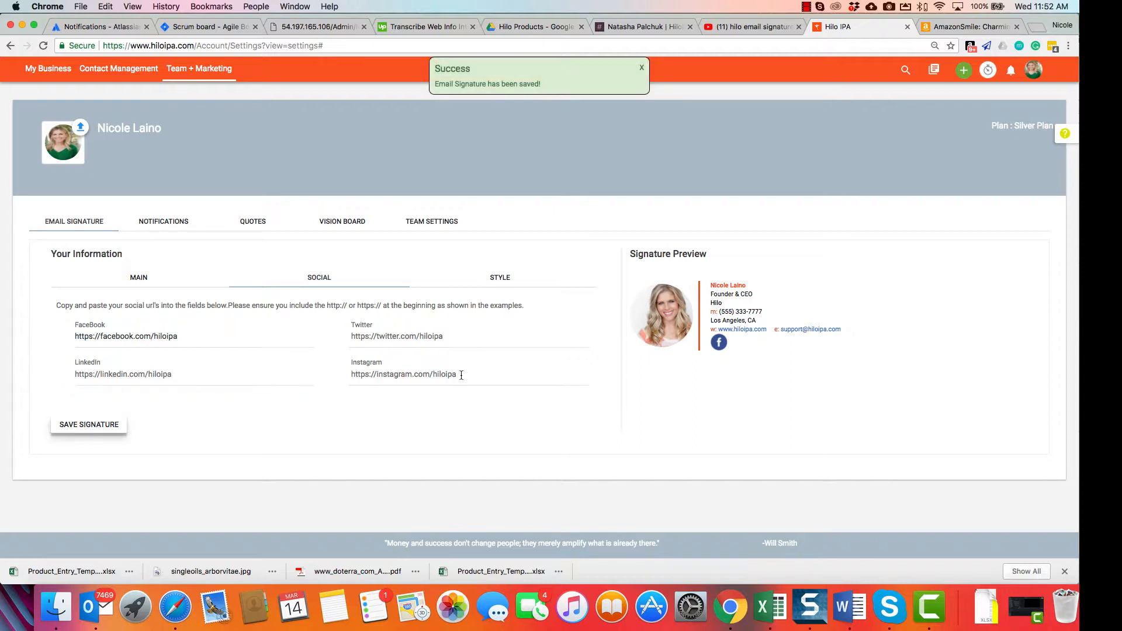
Set the email signature's text colour to the grey #7a7877 in the style settings
scroll(501, 279, "down", 1)
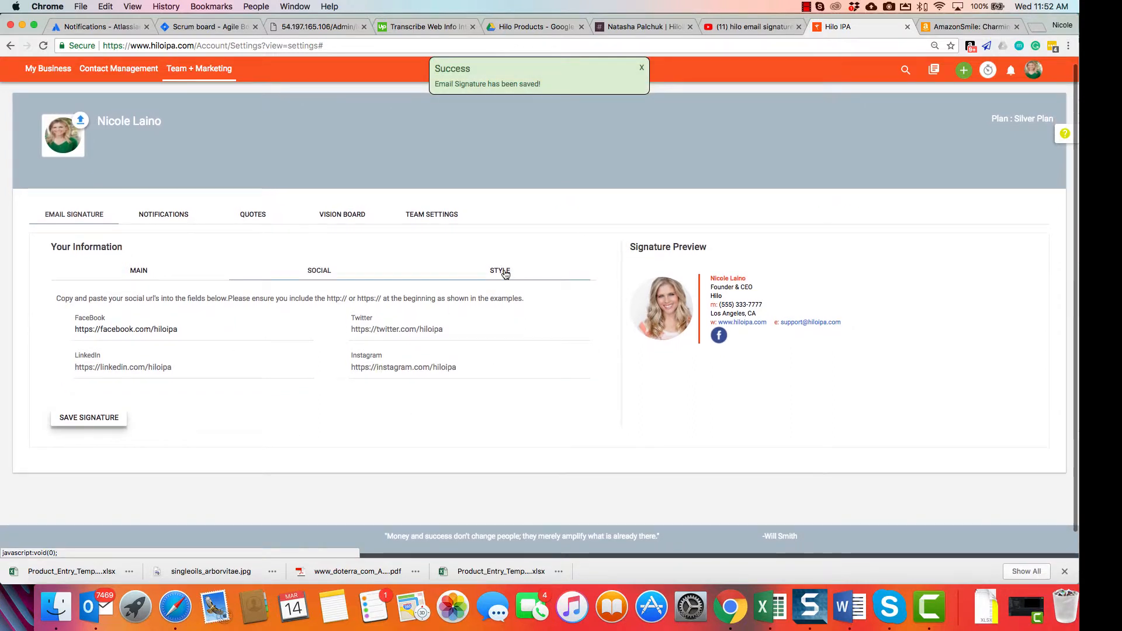
left_click(501, 273)
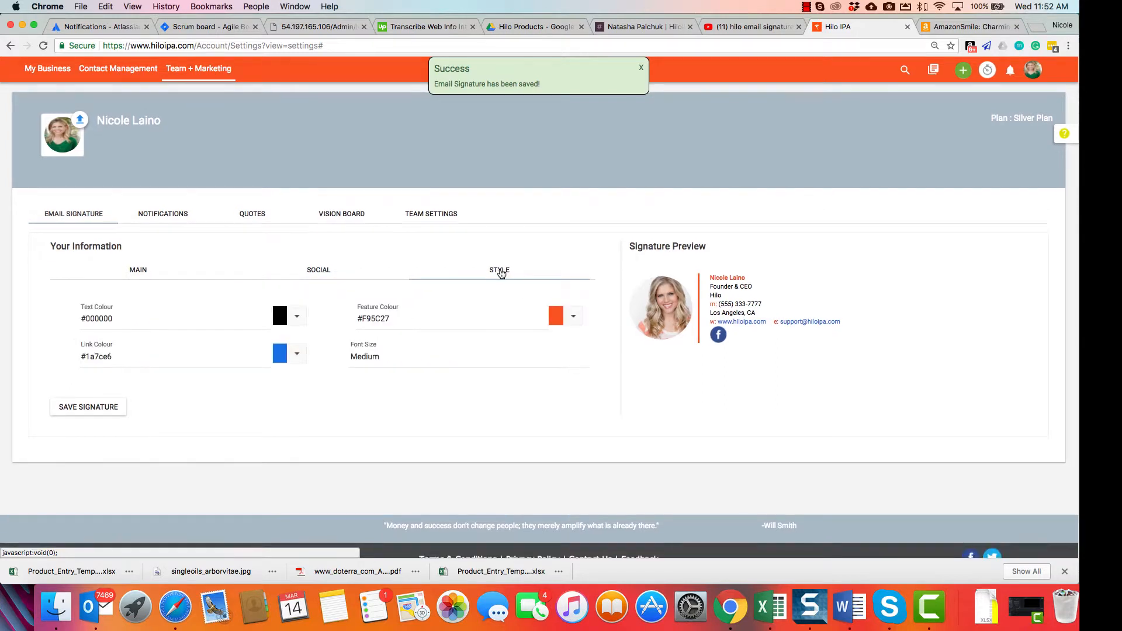
scroll(501, 274, "up", 1)
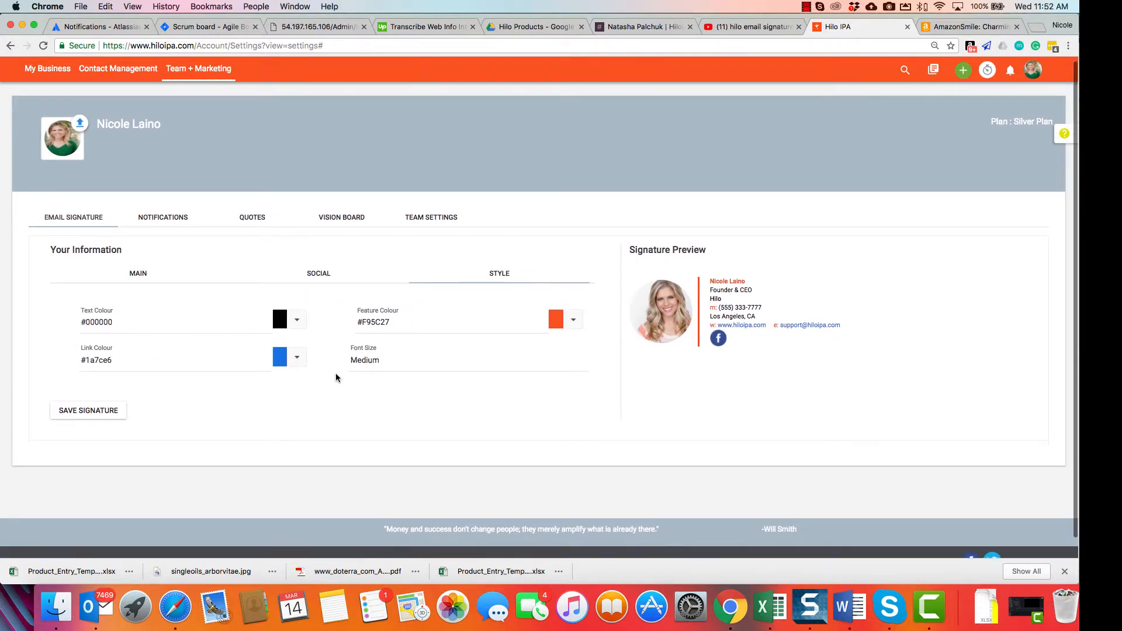
left_click(298, 322)
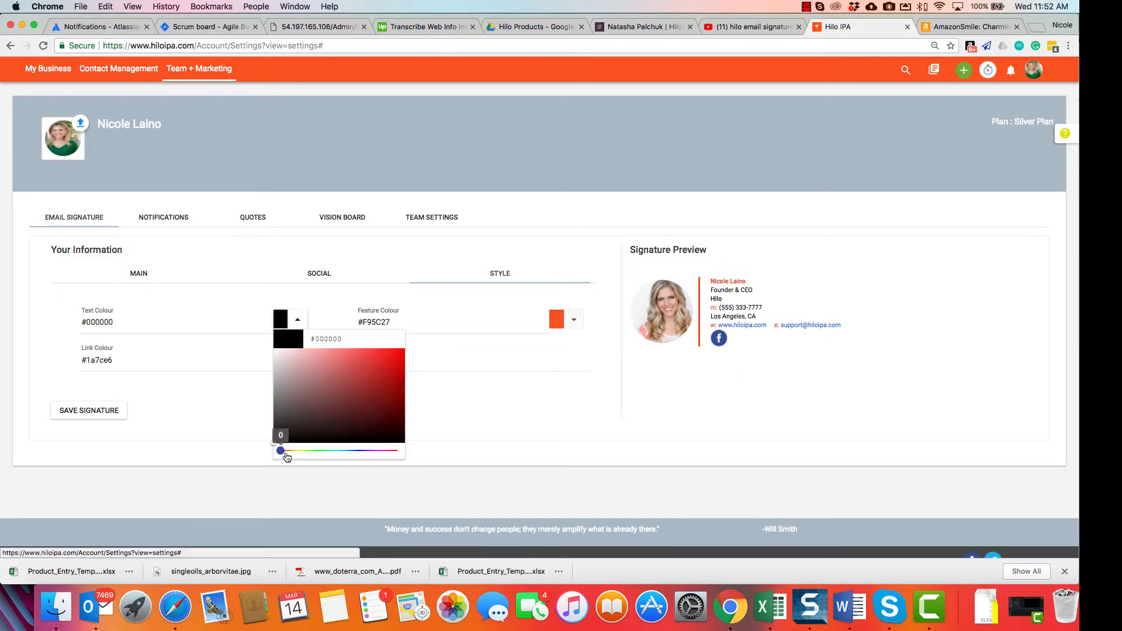
left_click_drag(287, 457, 287, 457)
left_click(277, 397)
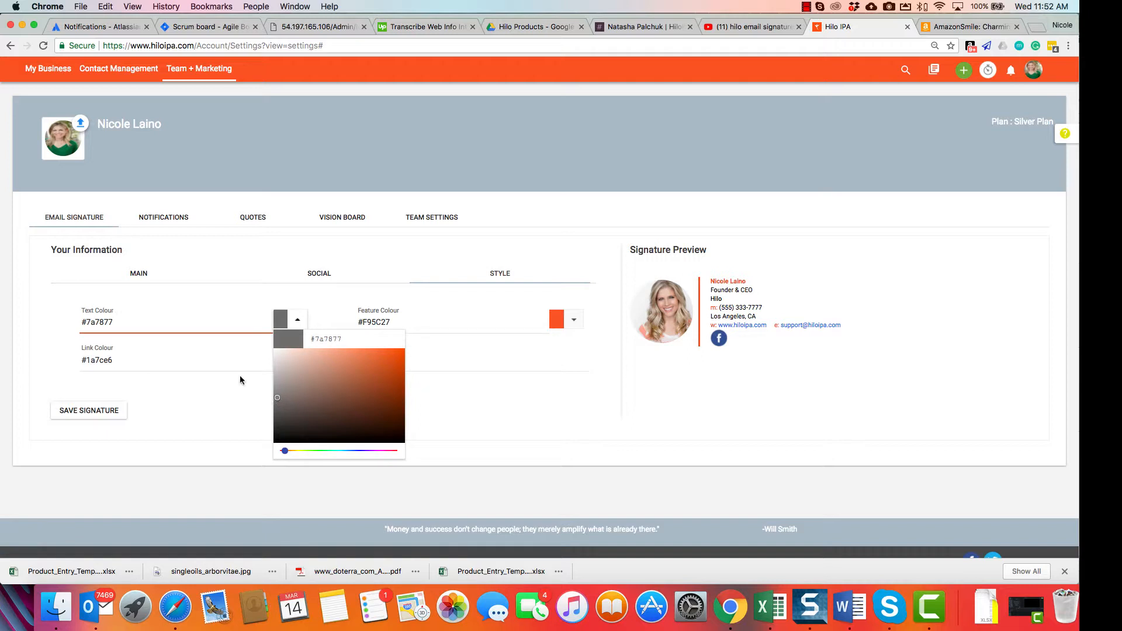
left_click(297, 320)
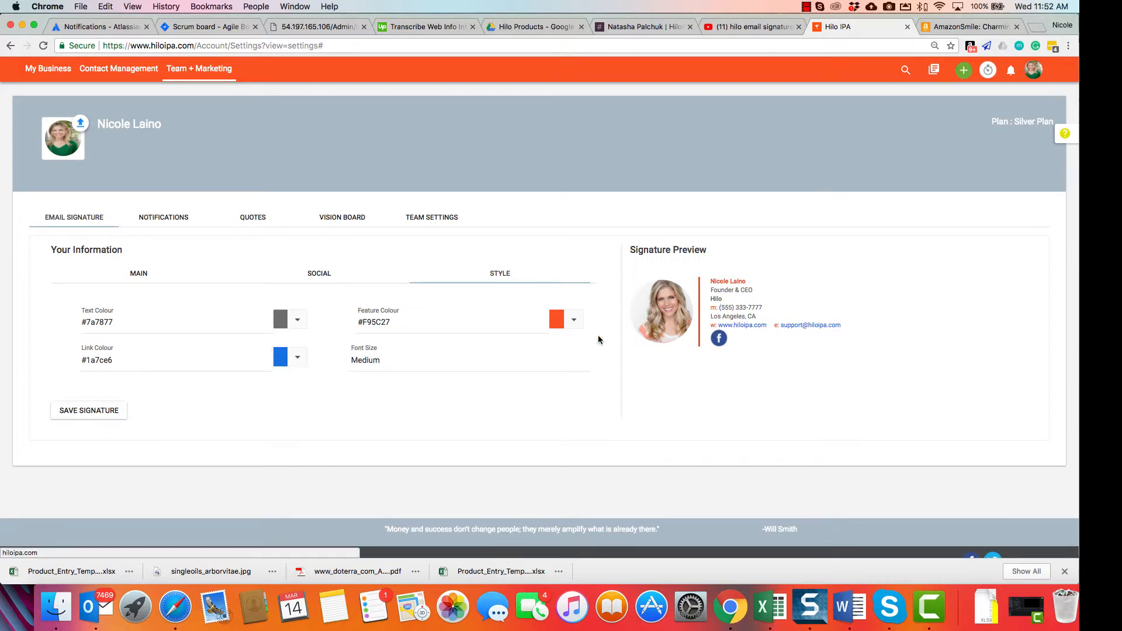
Change the email signature's link colour to the turquoise #1ae6bd
left_click(299, 359)
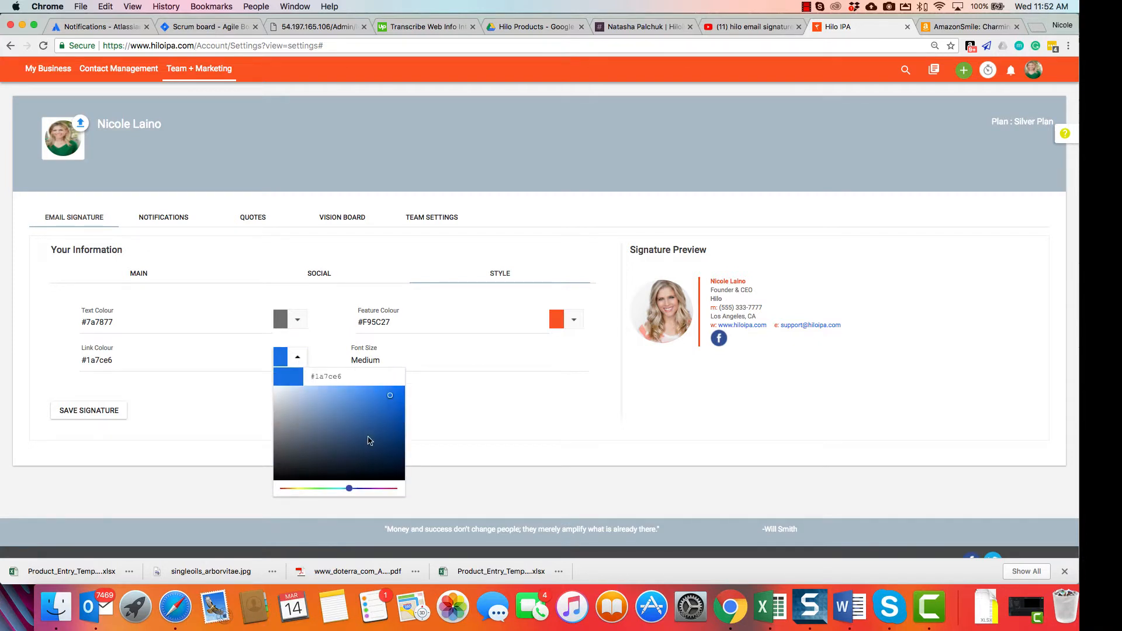
left_click_drag(350, 490, 333, 489)
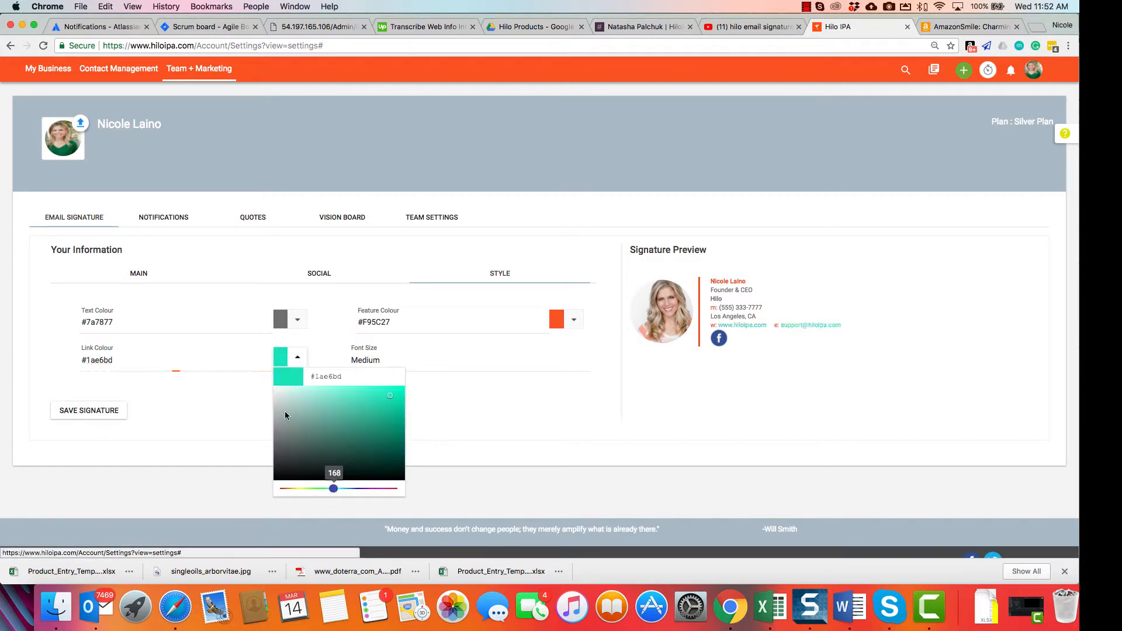
left_click(298, 357)
Set the email signature's feature colour to the purple #8210e5 and save the signature
scroll(352, 382, "down", 1)
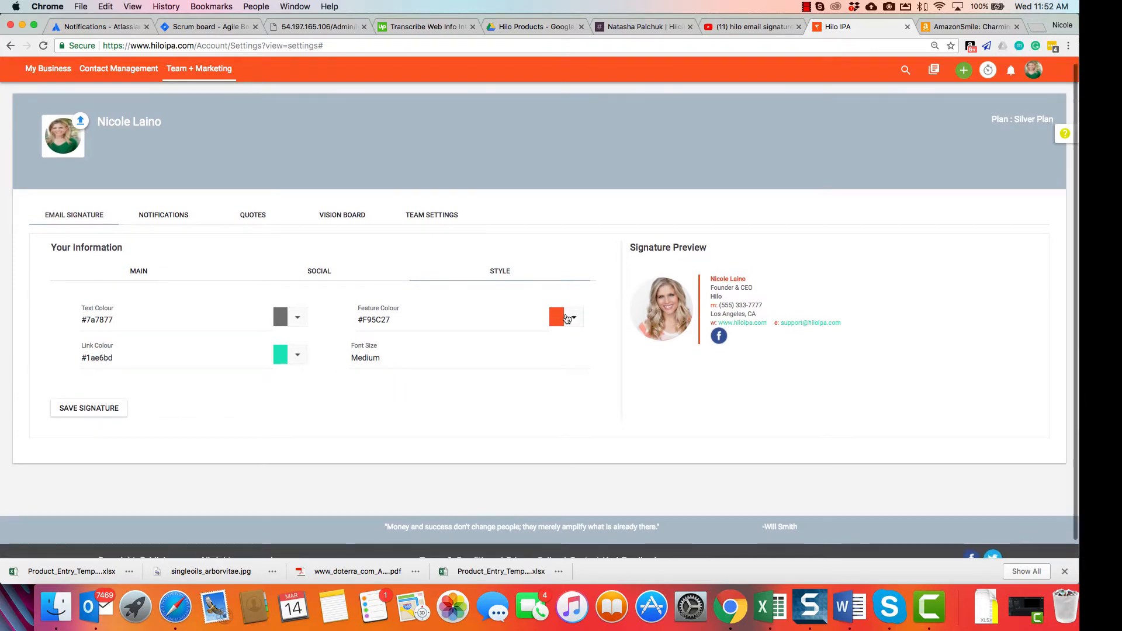
scroll(702, 293, "down", 1)
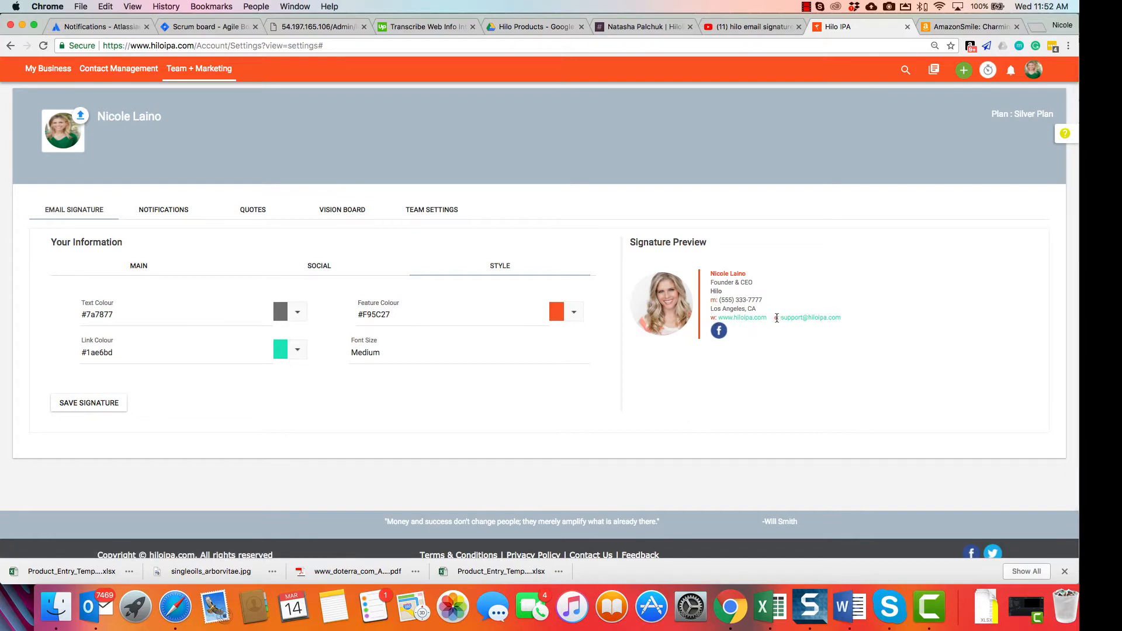
scroll(713, 268, "up", 1)
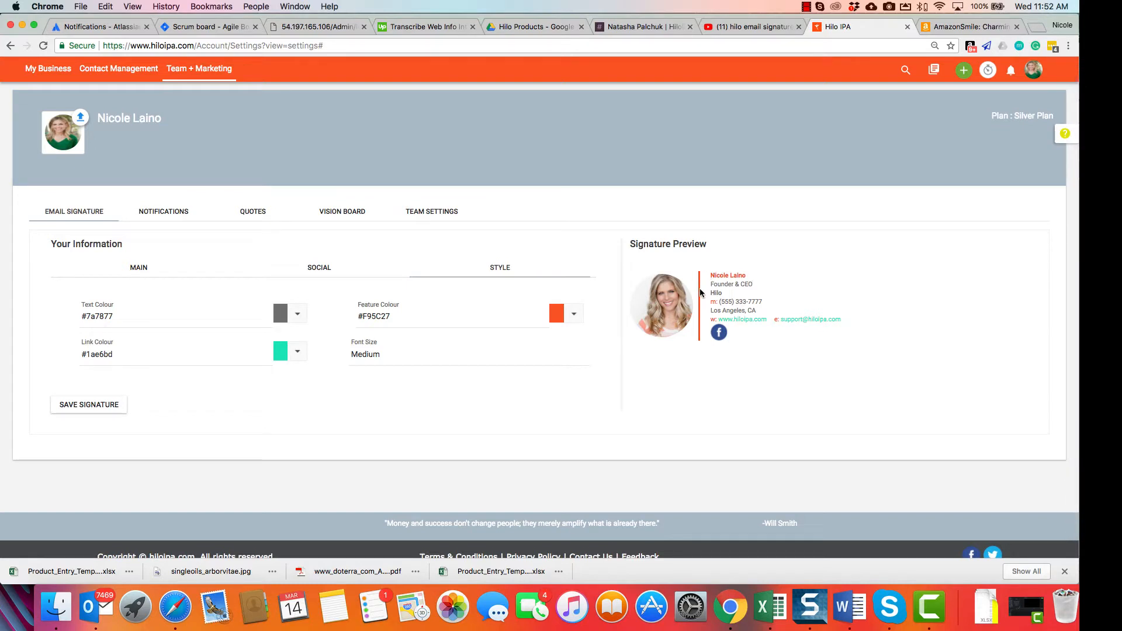
left_click(575, 315)
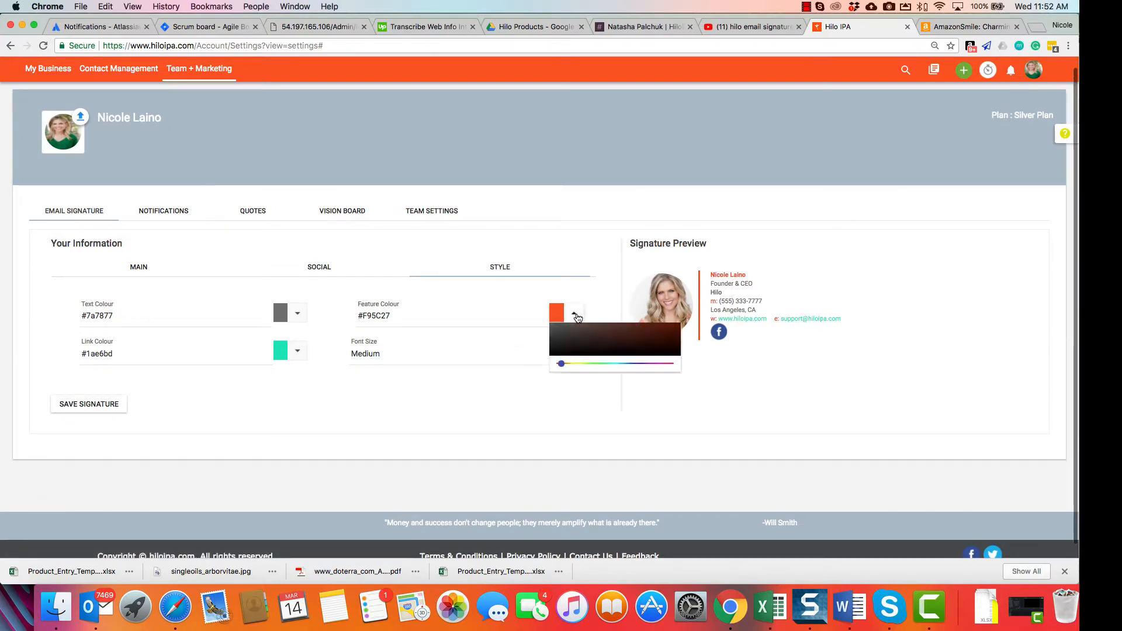
left_click_drag(662, 349, 672, 351)
left_click_drag(564, 447, 646, 449)
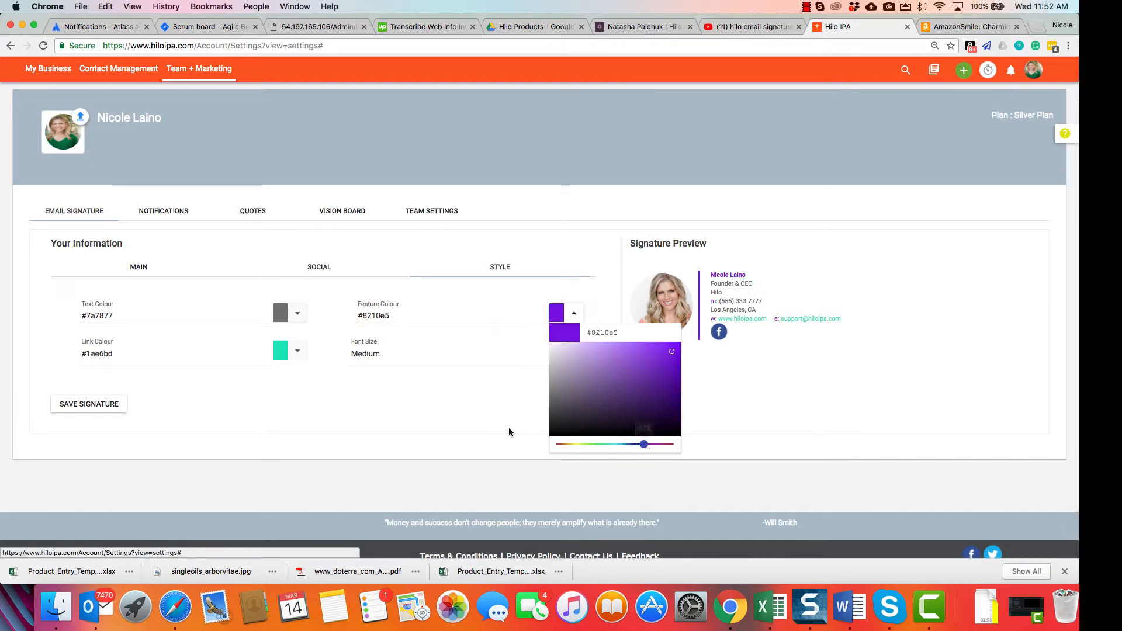
left_click(517, 406)
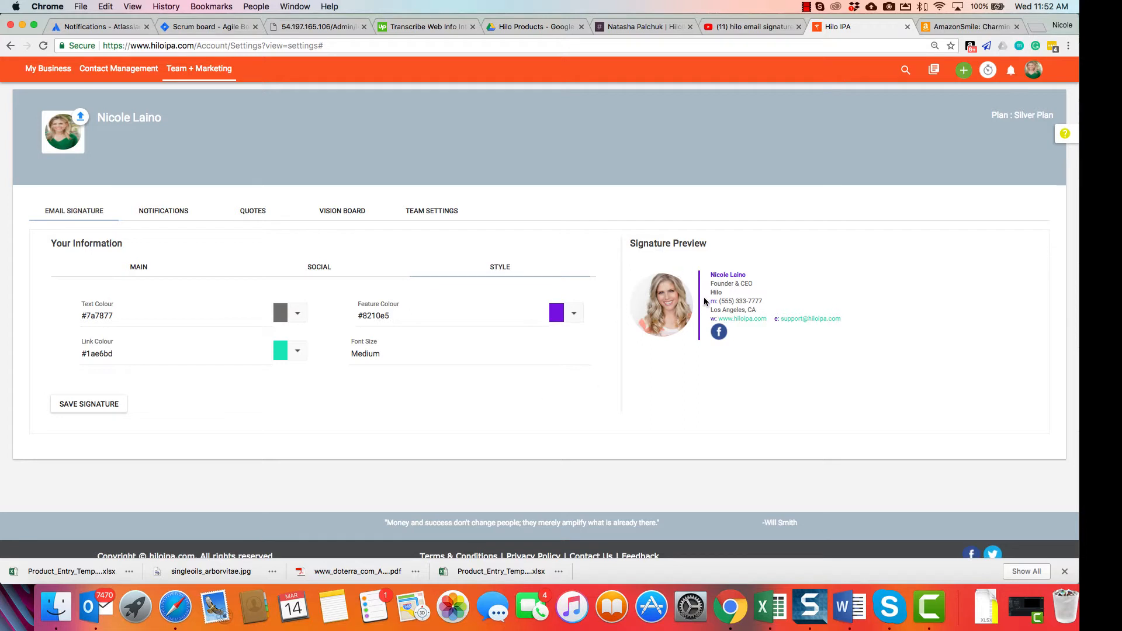
left_click(73, 410)
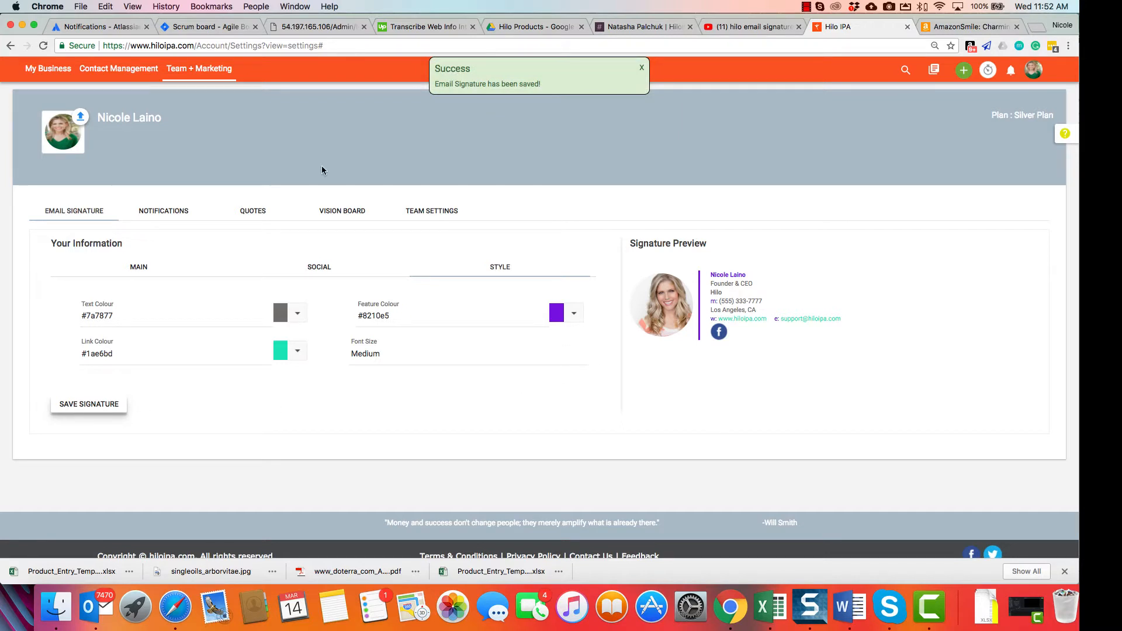
Open a new email to the first contact in the contact list to check the inserted signature
mouse_move(119, 69)
left_click(123, 109)
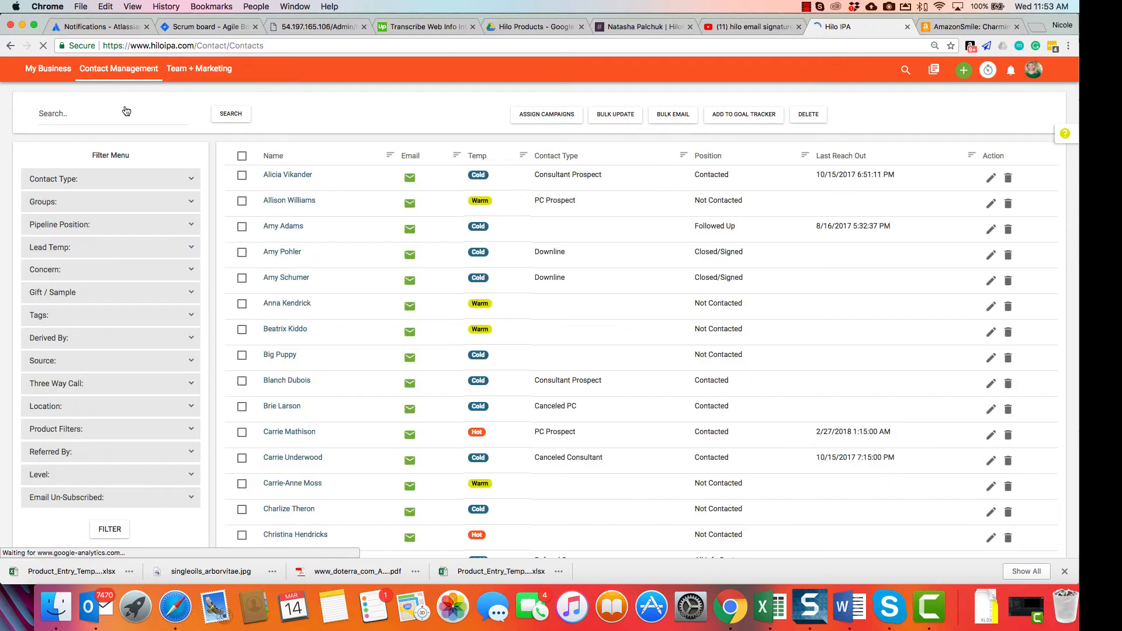
left_click(410, 180)
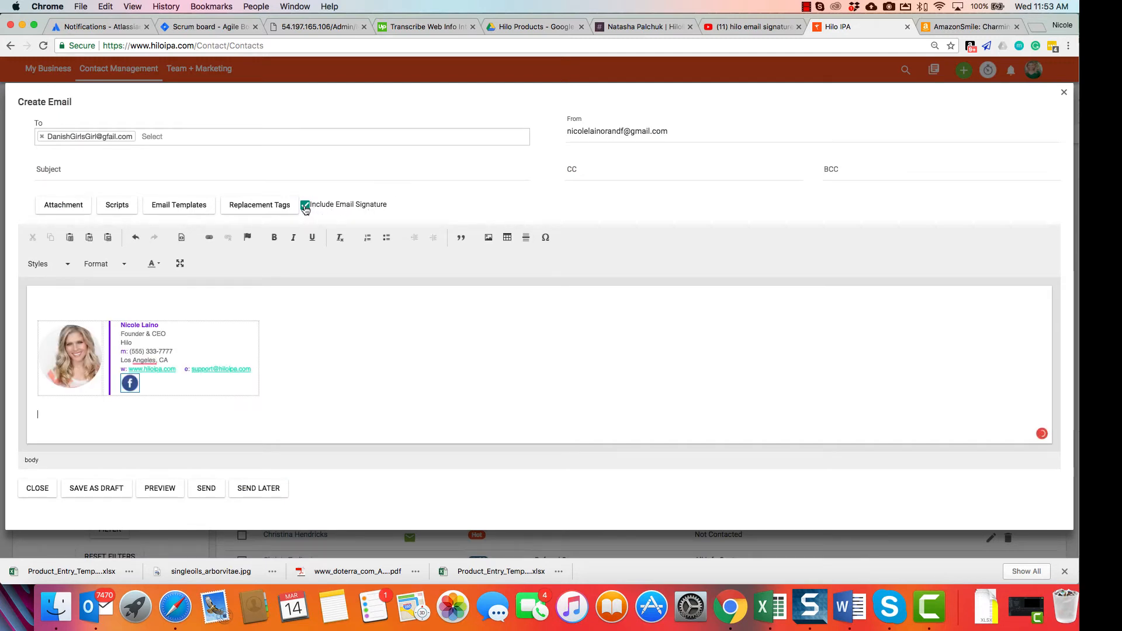
Toggle Include Email Signature off and back on in the new email, and close it without sending
left_click(304, 206)
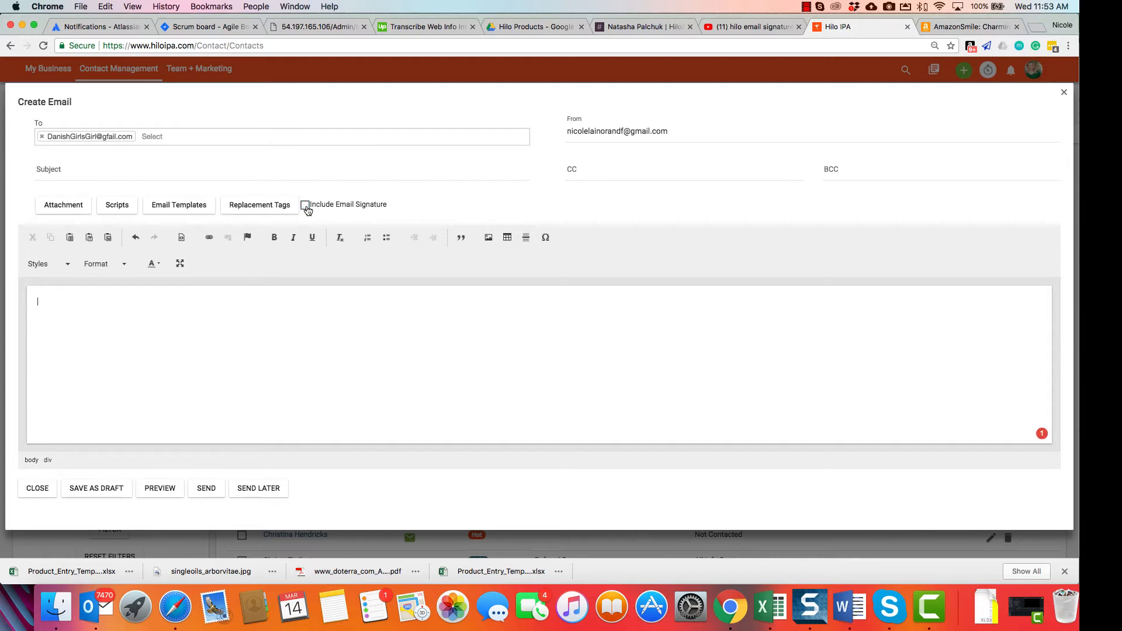
left_click(106, 362)
left_click(305, 205)
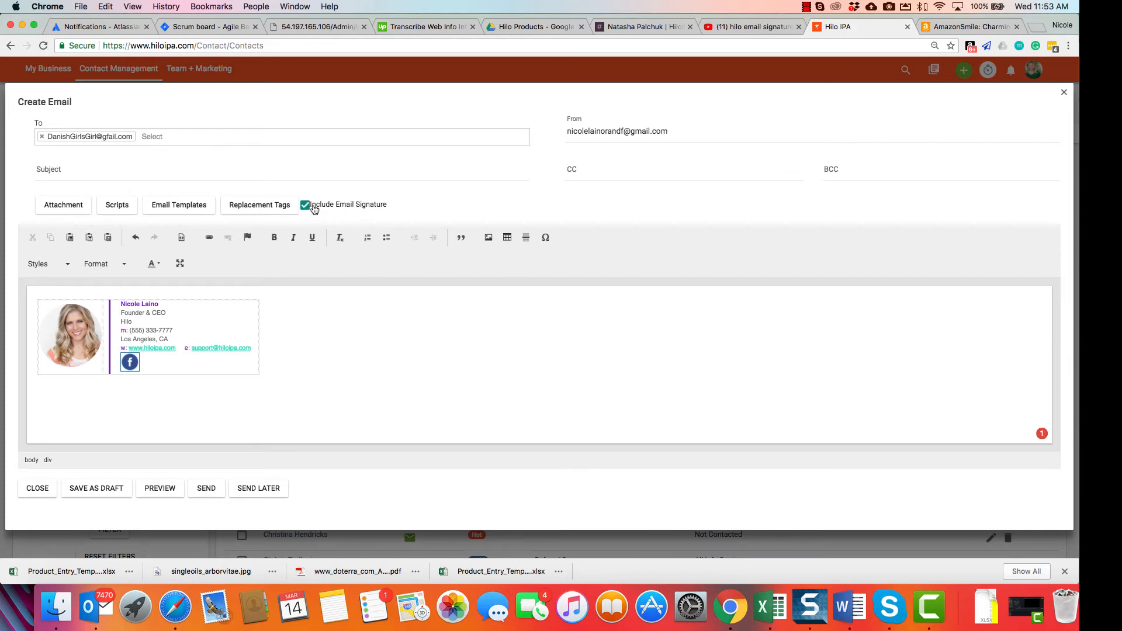
left_click_drag(390, 207, 310, 208)
left_click(322, 210)
left_click(1063, 95)
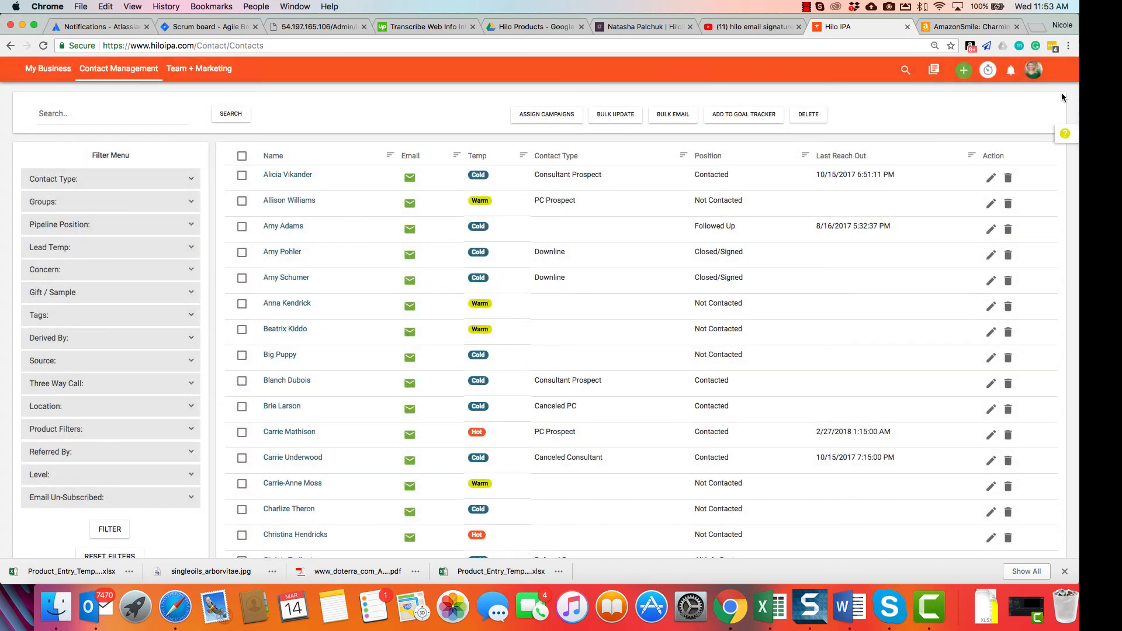